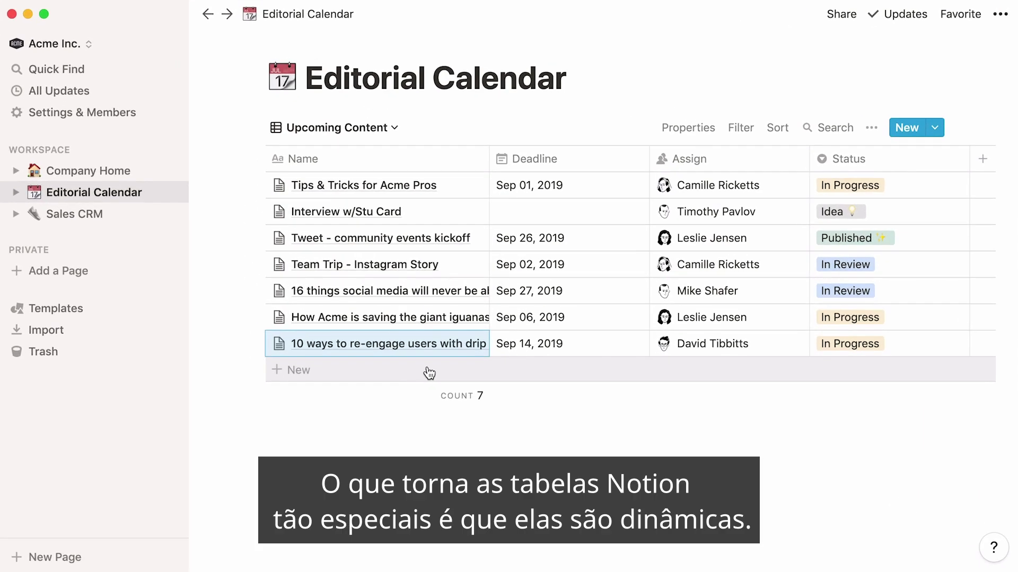
Step: Open the '10 ways' entry as its own page, then close it
{"action": "mouse_move", "coordinate": [465, 350]}
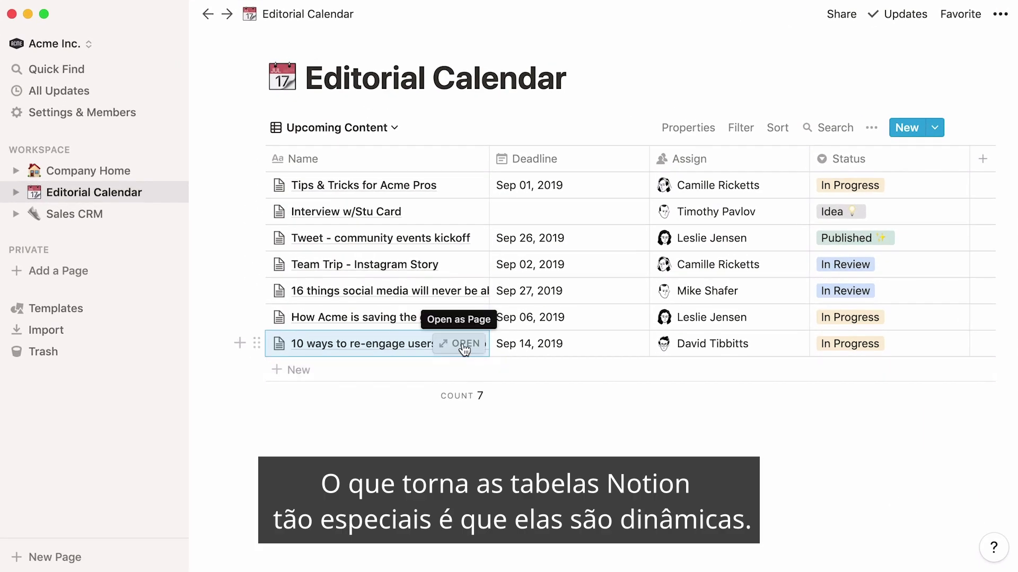
{"action": "left_click", "coordinate": [465, 348]}
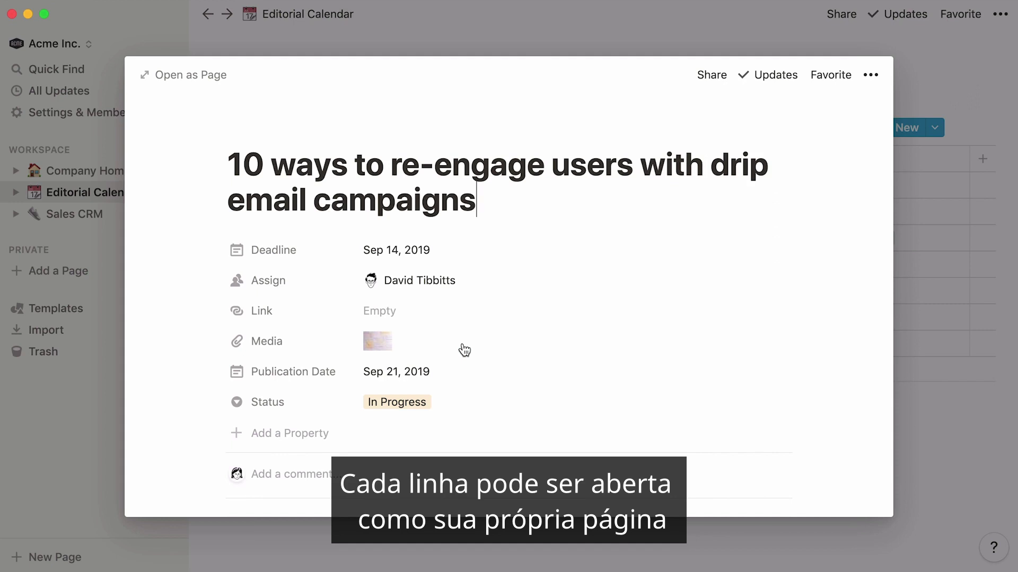
{"action": "key", "text": "Escape"}
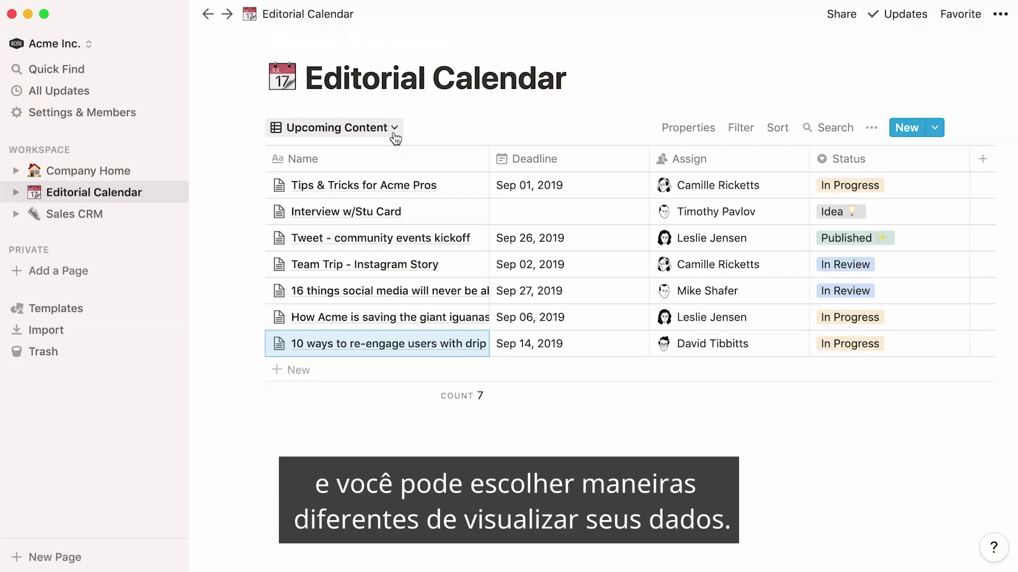
Step: Switch to the Deadline Calendar view, then back to the Upcoming Content table
{"action": "left_click", "coordinate": [395, 133]}
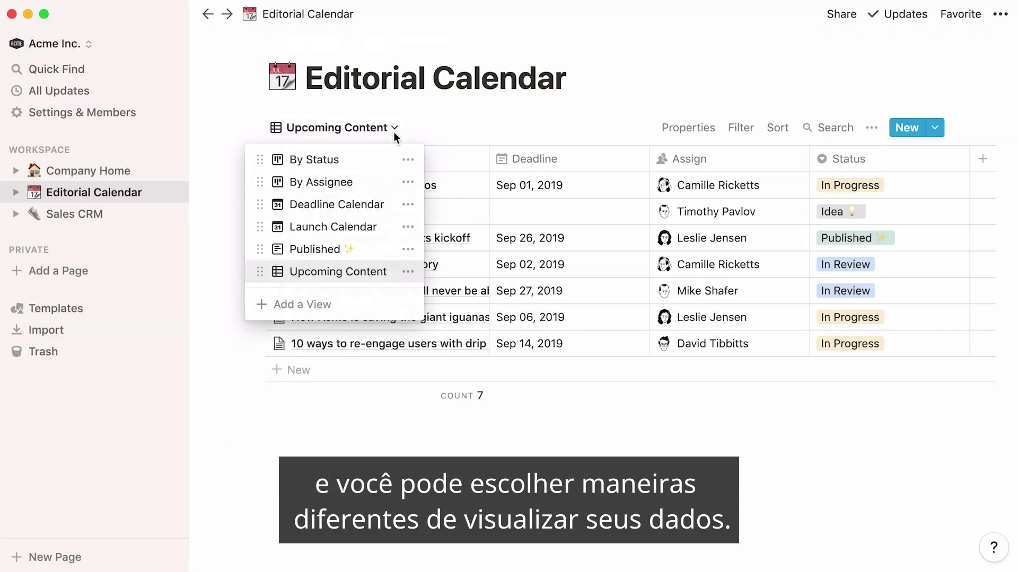
{"action": "left_click", "coordinate": [392, 211]}
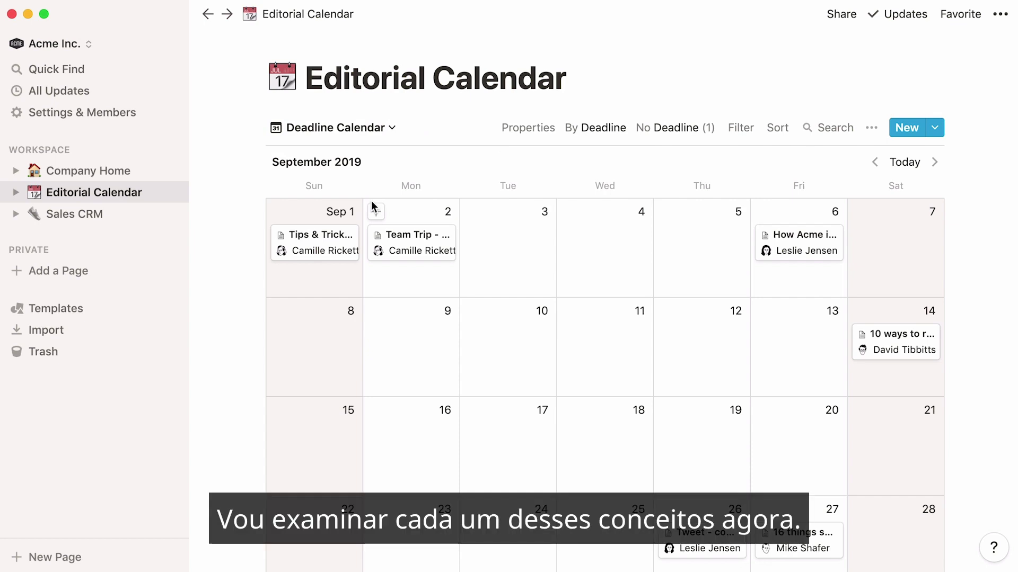
{"action": "left_click", "coordinate": [391, 130]}
{"action": "left_click", "coordinate": [371, 271]}
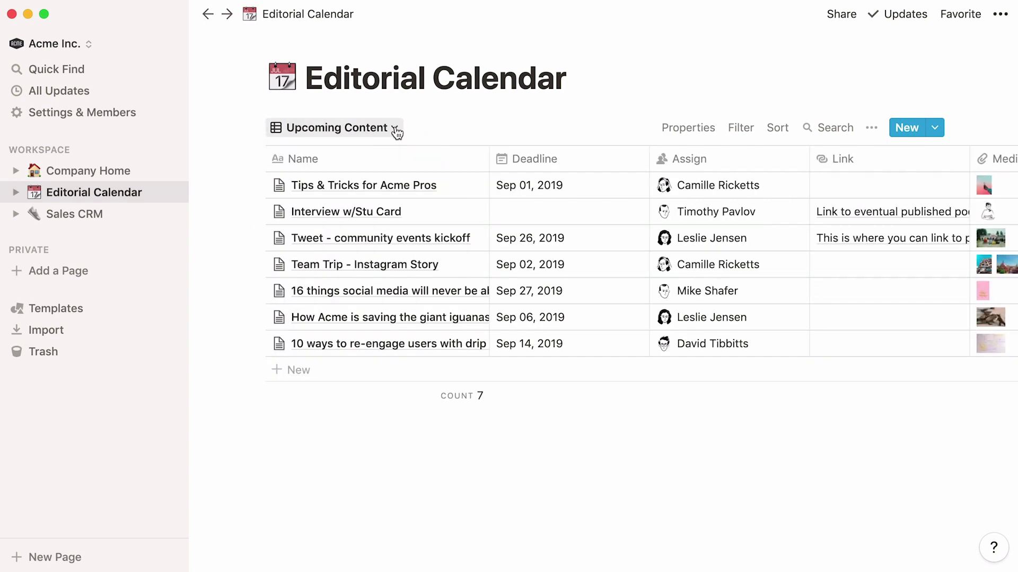
Step: Open the Team Trip - Instagram Story entry page, then close it
{"action": "left_click", "coordinate": [458, 264]}
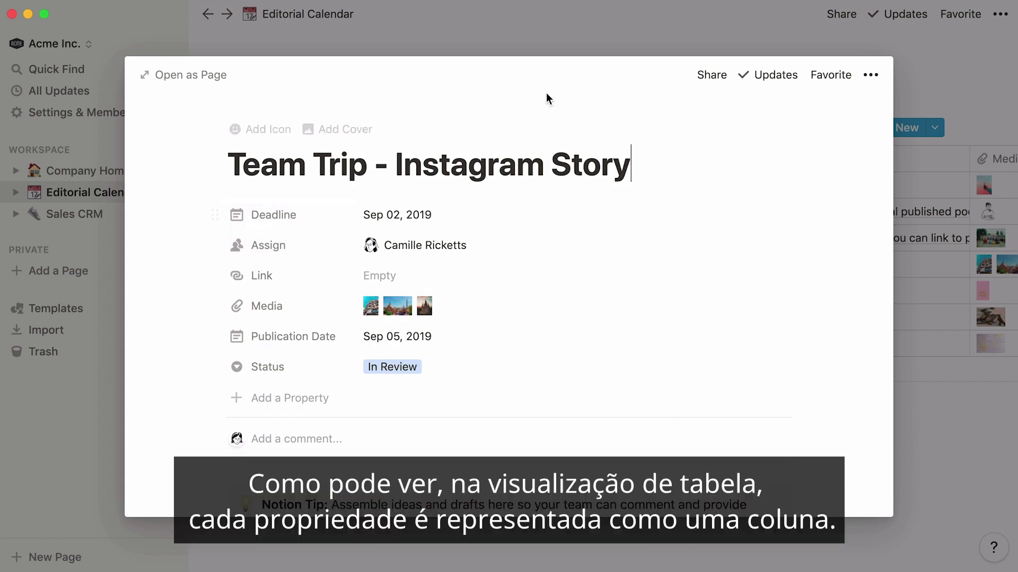
{"action": "key", "text": "Escape"}
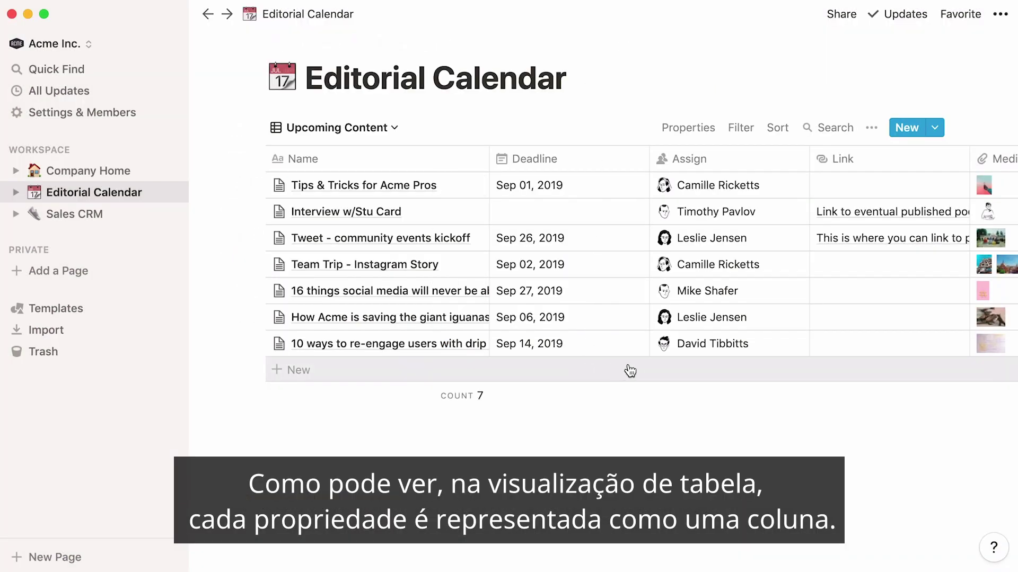
{"action": "scroll", "coordinate": [801, 370], "scroll_direction": "right", "scroll_amount": 6}
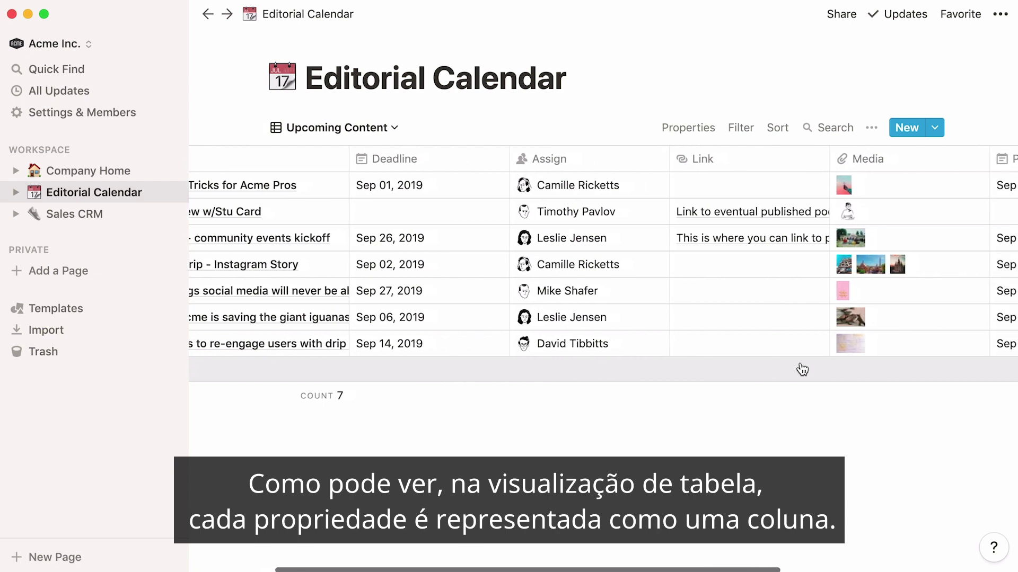
{"action": "scroll", "coordinate": [801, 369], "scroll_direction": "right", "scroll_amount": 5}
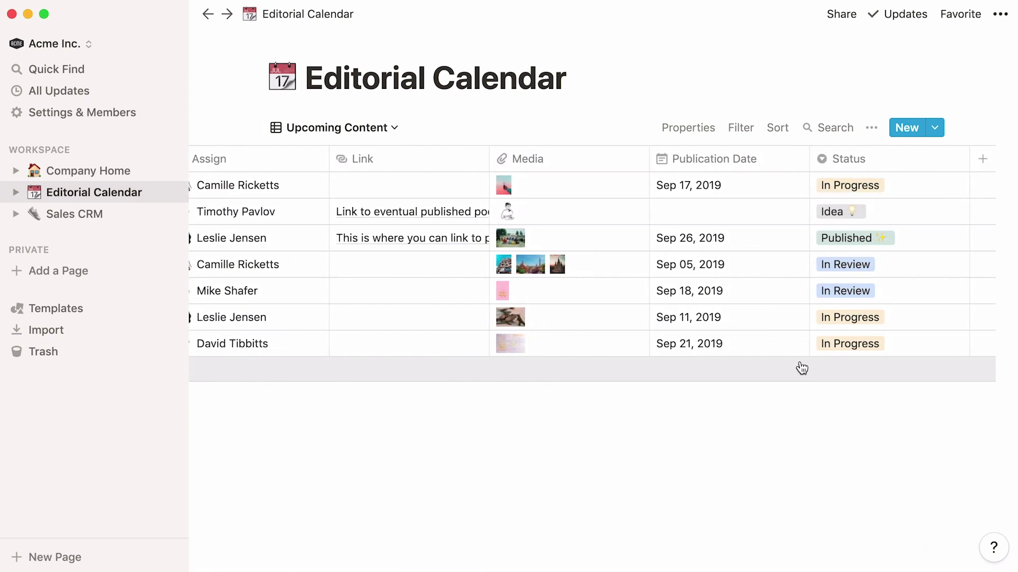
Step: Add a new property named Property to the table, keeping the Text type
{"action": "left_click", "coordinate": [711, 133]}
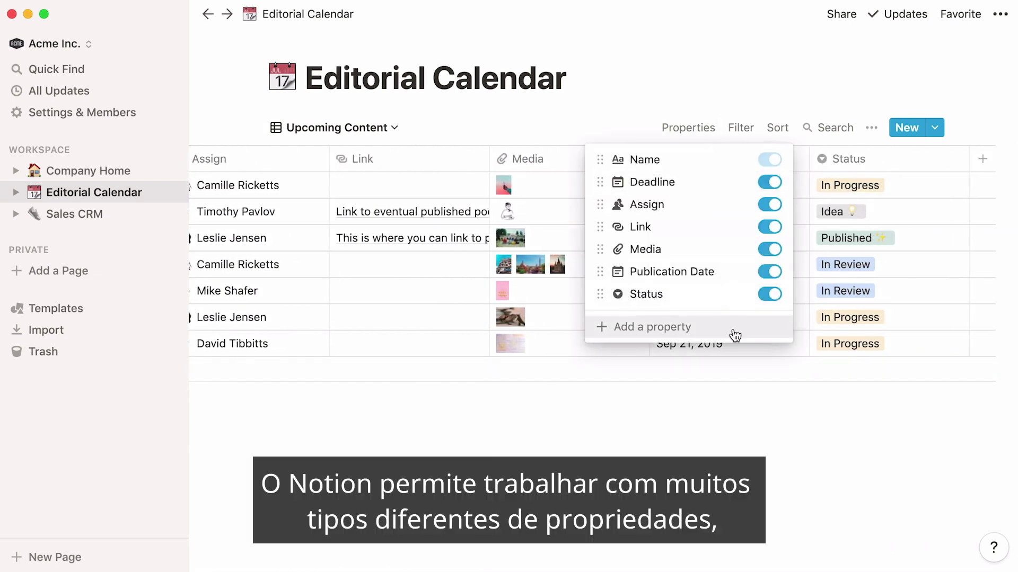
{"action": "left_click", "coordinate": [734, 333]}
{"action": "mouse_move", "coordinate": [768, 408]}
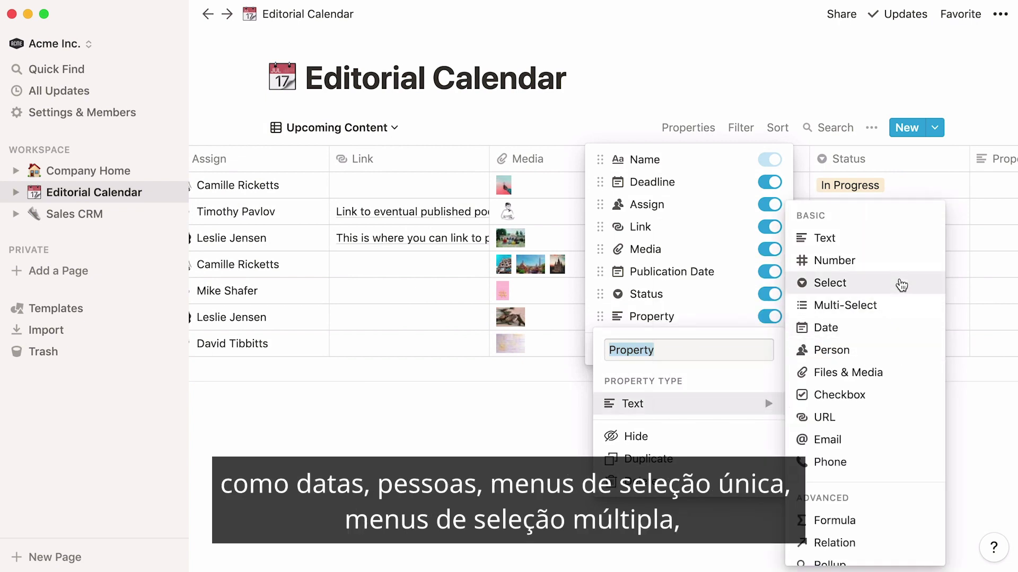
{"action": "mouse_move", "coordinate": [902, 286]}
{"action": "mouse_move", "coordinate": [902, 311]}
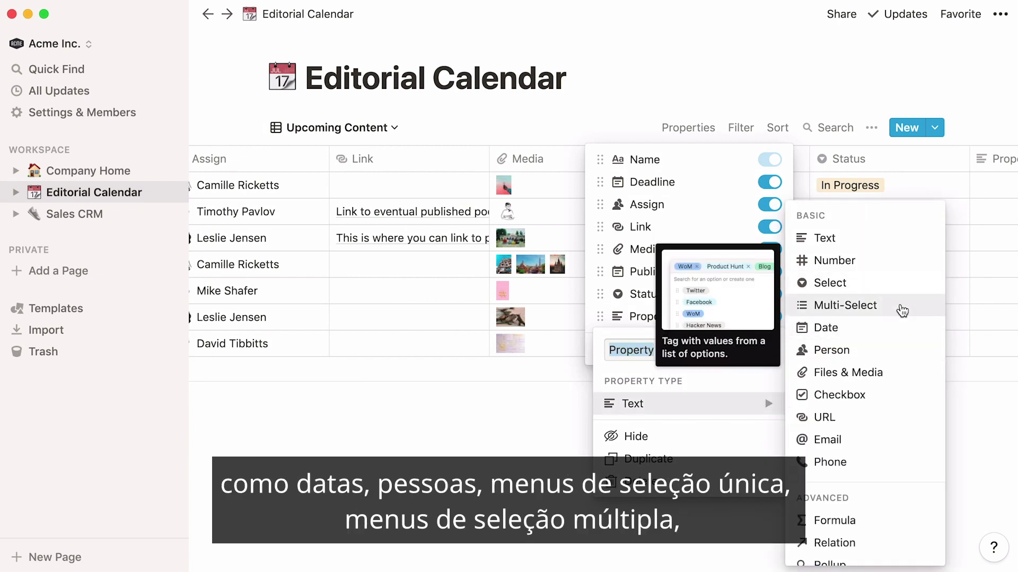
{"action": "mouse_move", "coordinate": [904, 249]}
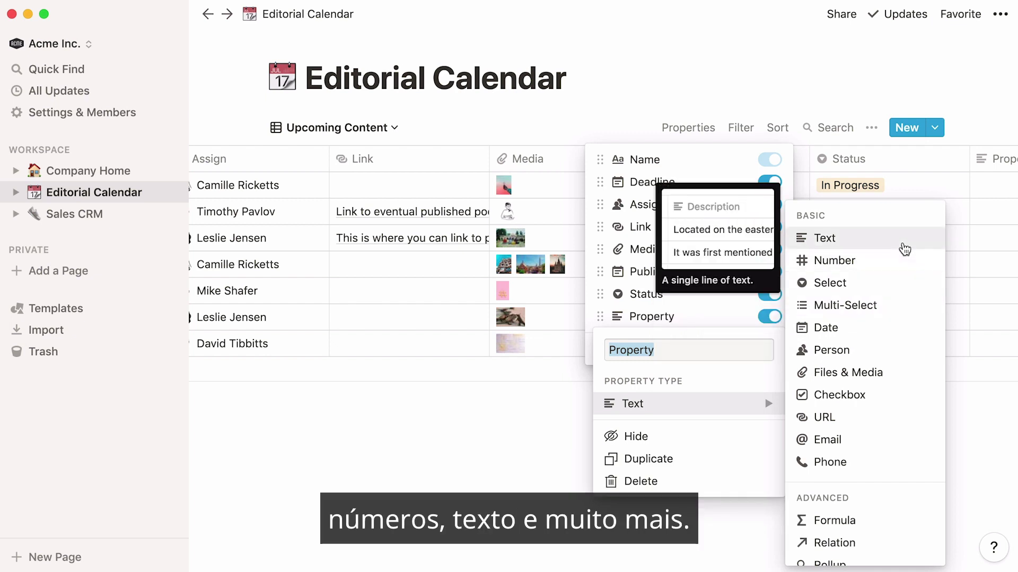
{"action": "left_click", "coordinate": [977, 123]}
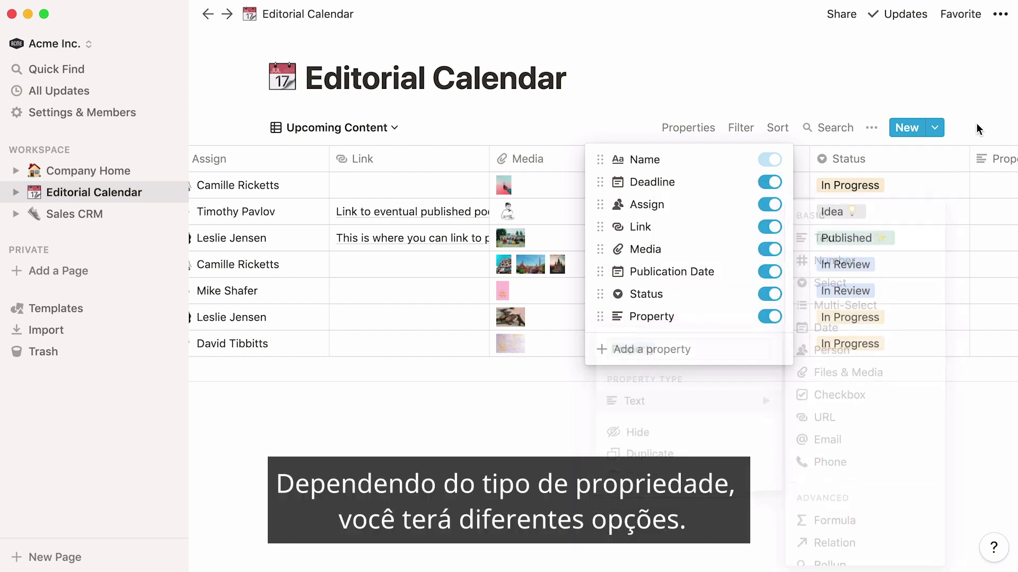
Step: Set the Interview w/Stu Card entry's Publication Date to Jan 27, 2020
{"action": "left_click", "coordinate": [976, 124]}
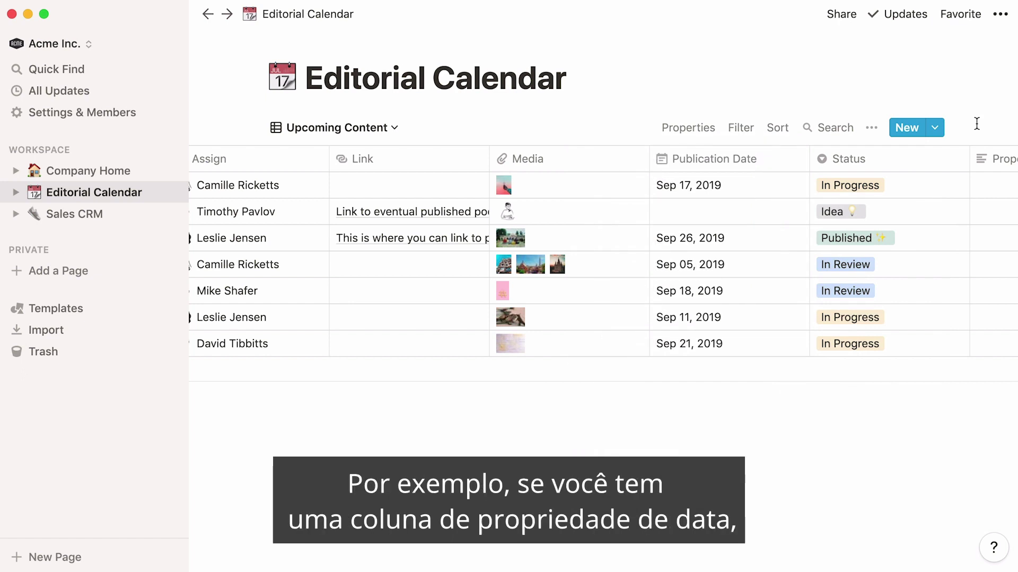
{"action": "left_click", "coordinate": [726, 211]}
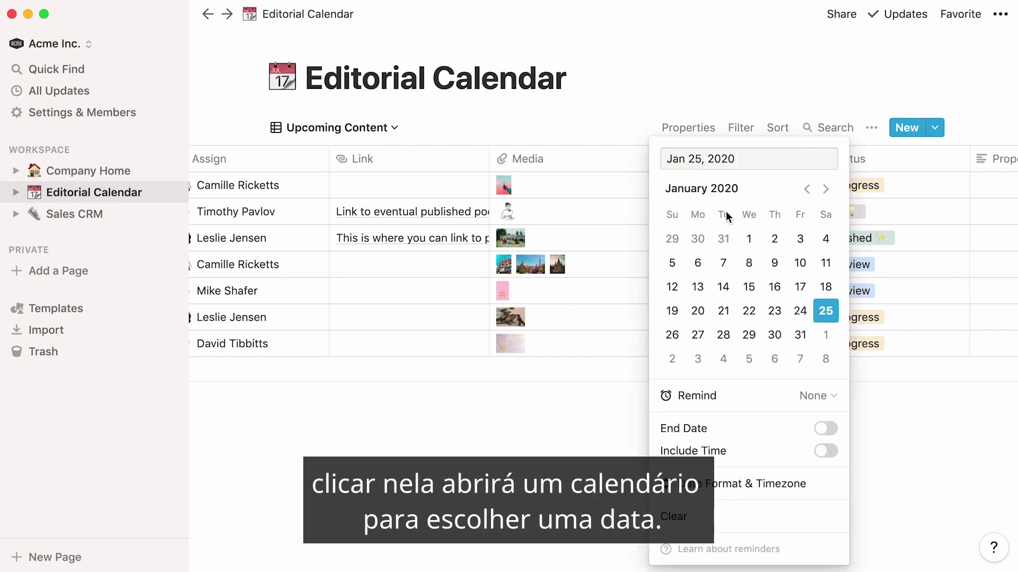
{"action": "left_click", "coordinate": [700, 339]}
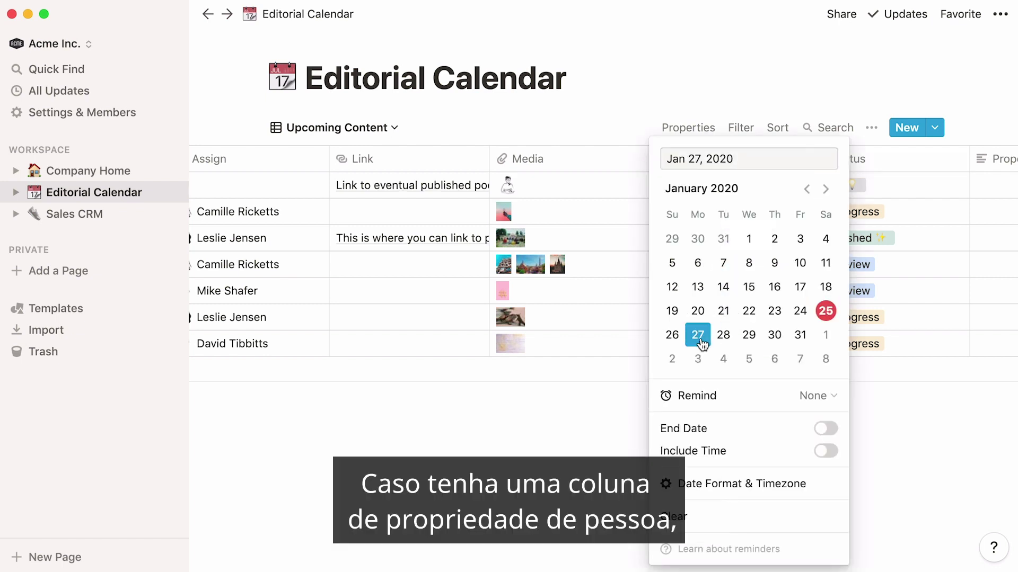
{"action": "left_click", "coordinate": [615, 395]}
{"action": "scroll", "coordinate": [616, 395], "scroll_direction": "left", "scroll_amount": 3}
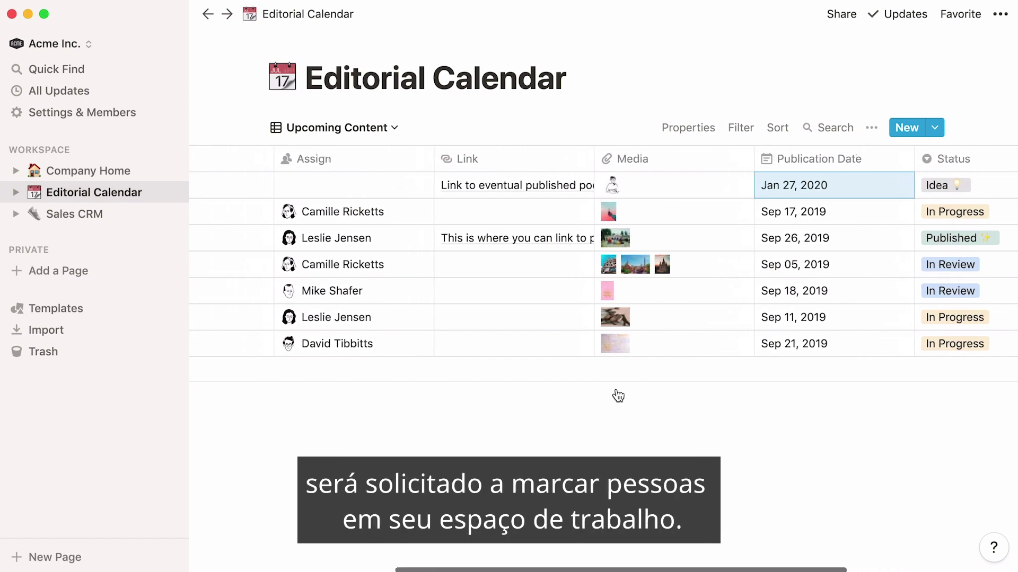
{"action": "scroll", "coordinate": [617, 396], "scroll_direction": "left", "scroll_amount": 2}
Step: Assign a workspace member to the Interview w/Stu Card entry
{"action": "left_click", "coordinate": [412, 180]}
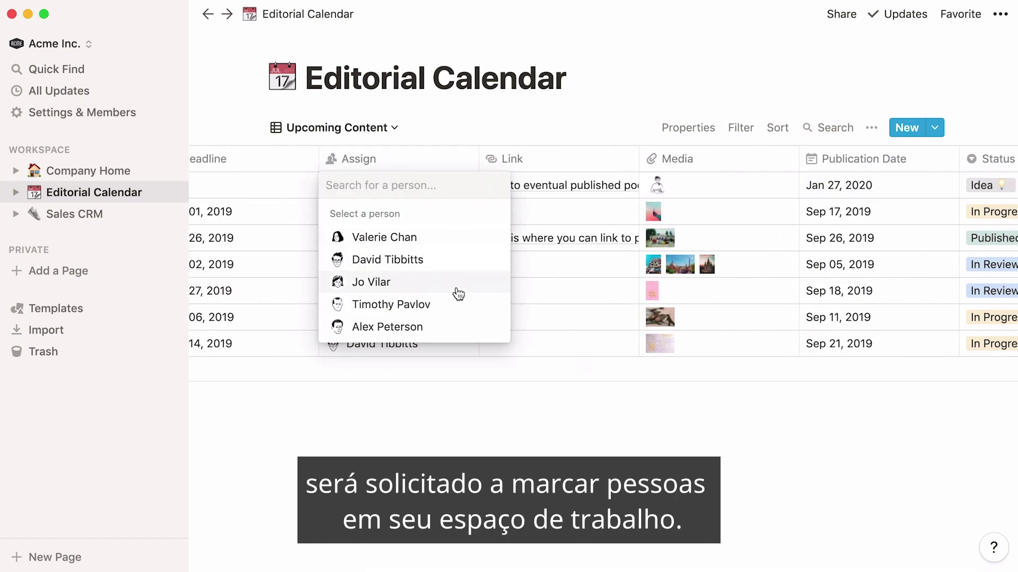
{"action": "left_click", "coordinate": [462, 304]}
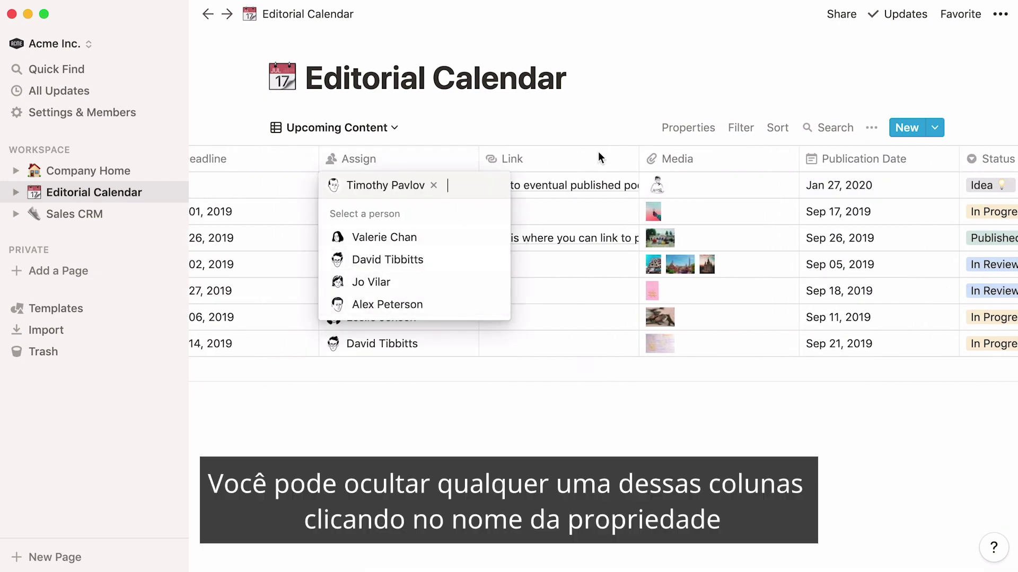
{"action": "key", "text": "Escape"}
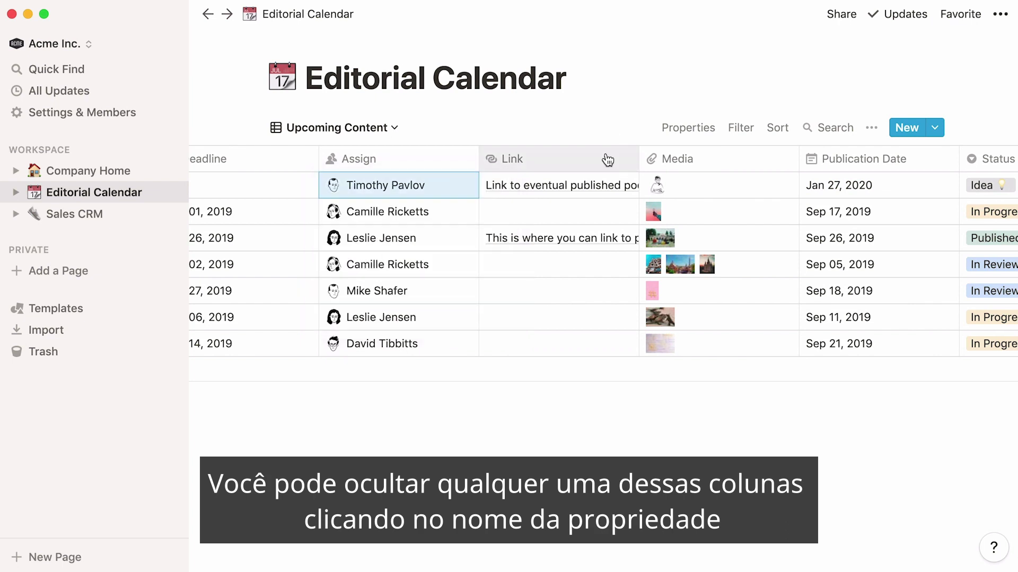
{"action": "left_click", "coordinate": [607, 159]}
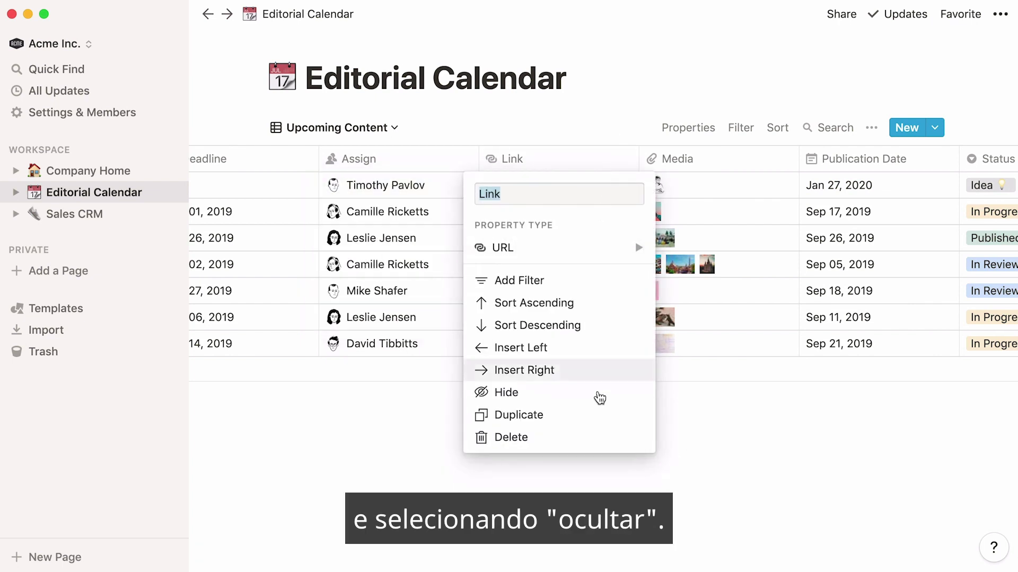
Step: Hide the Link, Deadline, Media, Publication Date and Property columns, leaving Name, Assign and Status
{"action": "left_click", "coordinate": [599, 399]}
{"action": "left_click", "coordinate": [695, 130]}
{"action": "left_click", "coordinate": [762, 182]}
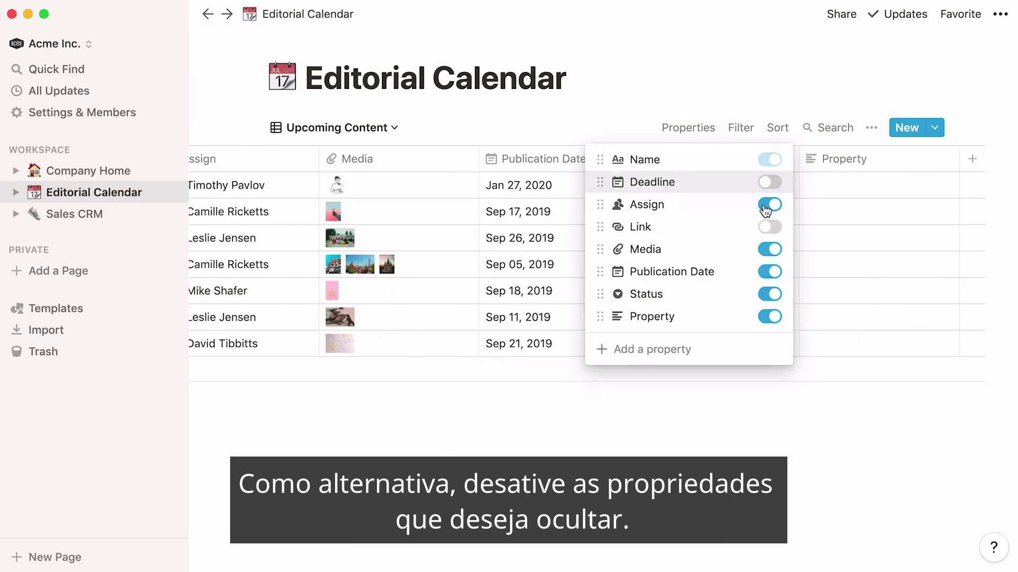
{"action": "left_click", "coordinate": [770, 250]}
{"action": "left_click", "coordinate": [774, 272]}
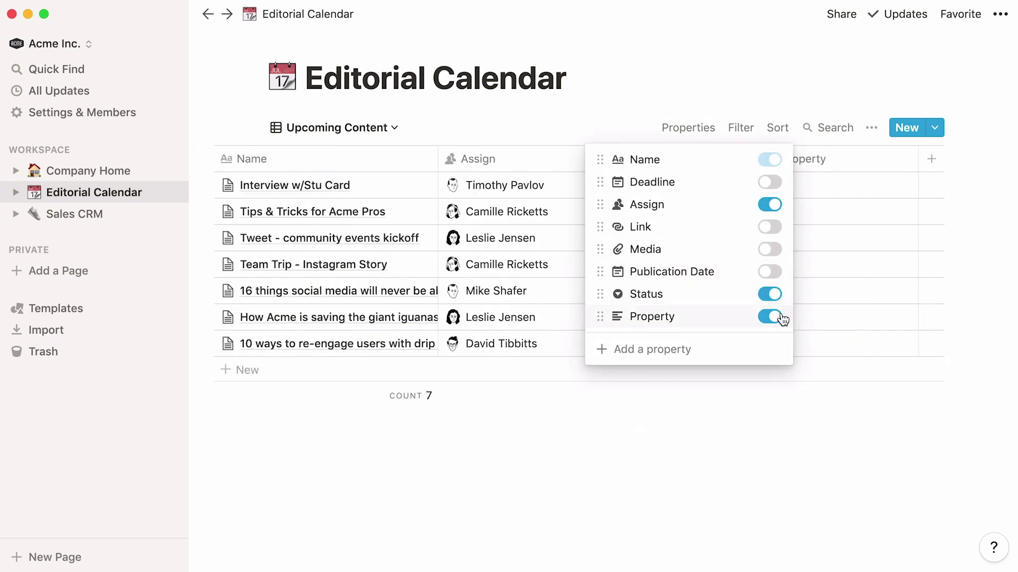
{"action": "left_click", "coordinate": [777, 318]}
{"action": "left_click", "coordinate": [689, 397]}
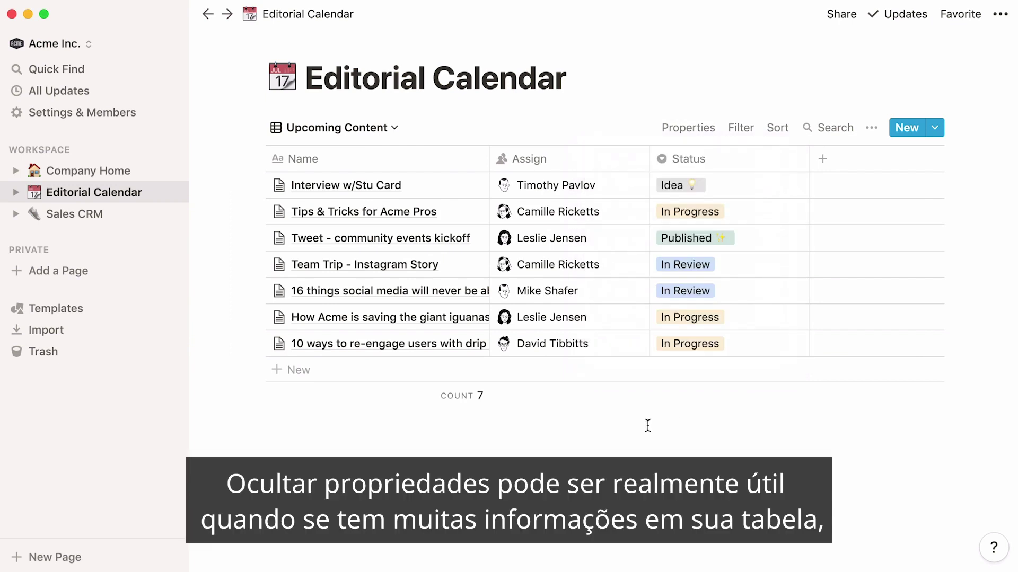
Step: Go to the Sales CRM page and scroll across its All Records table
{"action": "left_click", "coordinate": [120, 216]}
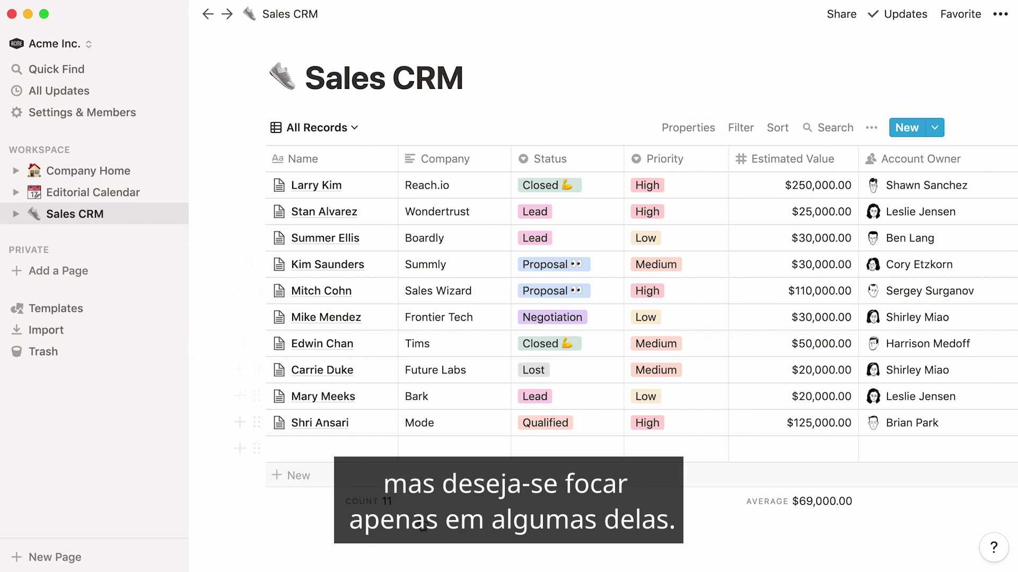
{"action": "scroll", "coordinate": [449, 539], "scroll_direction": "right", "scroll_amount": 10}
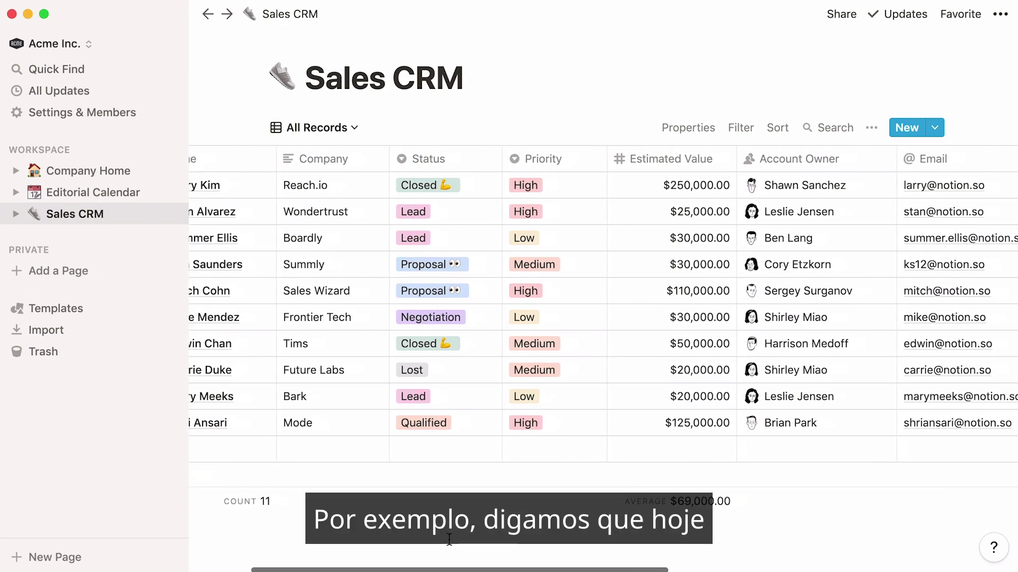
{"action": "scroll", "coordinate": [449, 539], "scroll_direction": "right", "scroll_amount": 3}
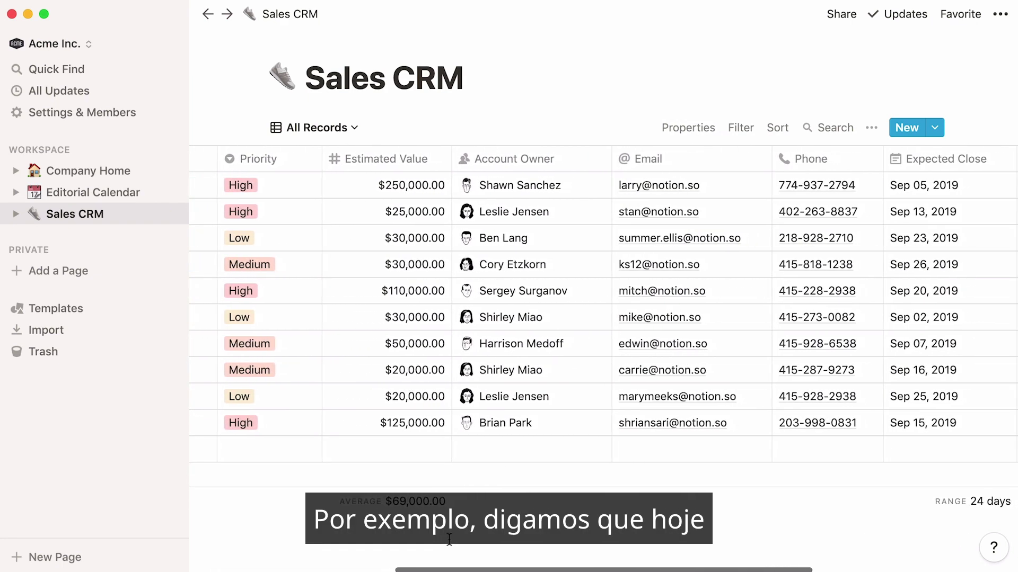
Step: Hide Priority, Estimated Value, Account Owner, Phone, Expected Close, Last Contact and Added columns
{"action": "left_click", "coordinate": [705, 133]}
{"action": "left_click", "coordinate": [769, 227]}
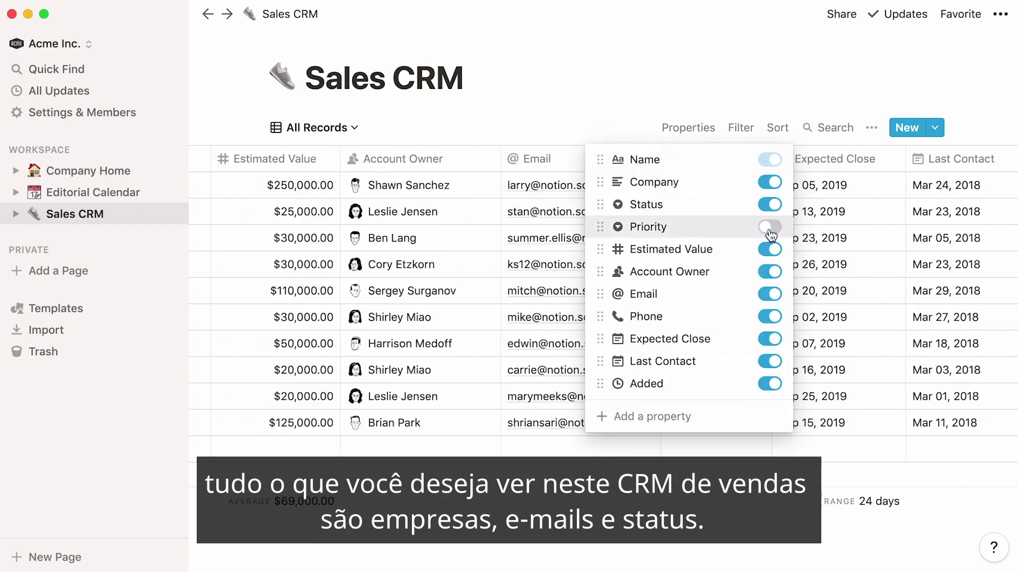
{"action": "left_click", "coordinate": [769, 249]}
{"action": "left_click", "coordinate": [769, 271]}
{"action": "left_click", "coordinate": [769, 317]}
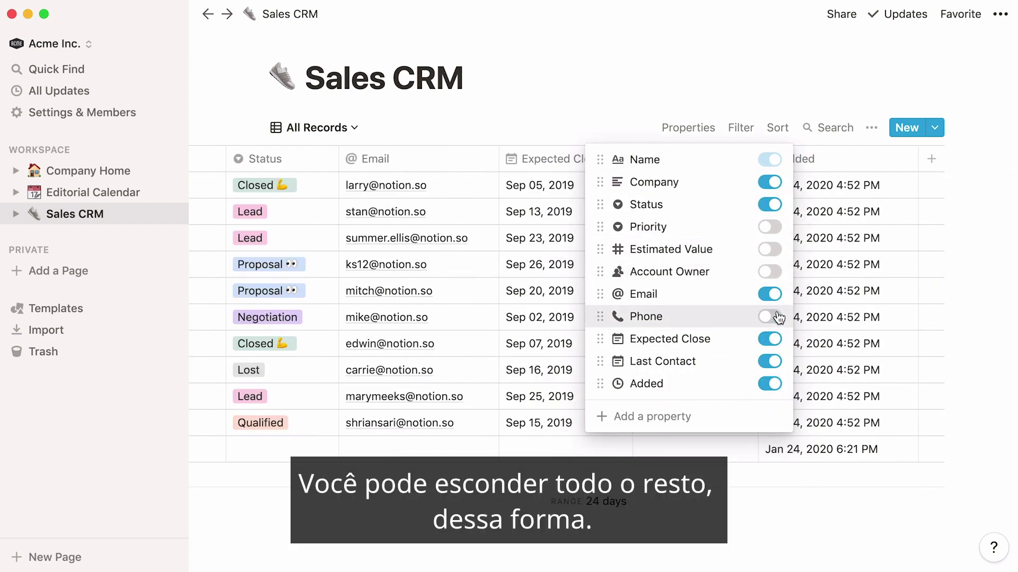
{"action": "left_click", "coordinate": [769, 339]}
{"action": "left_click", "coordinate": [769, 362]}
{"action": "left_click", "coordinate": [771, 384]}
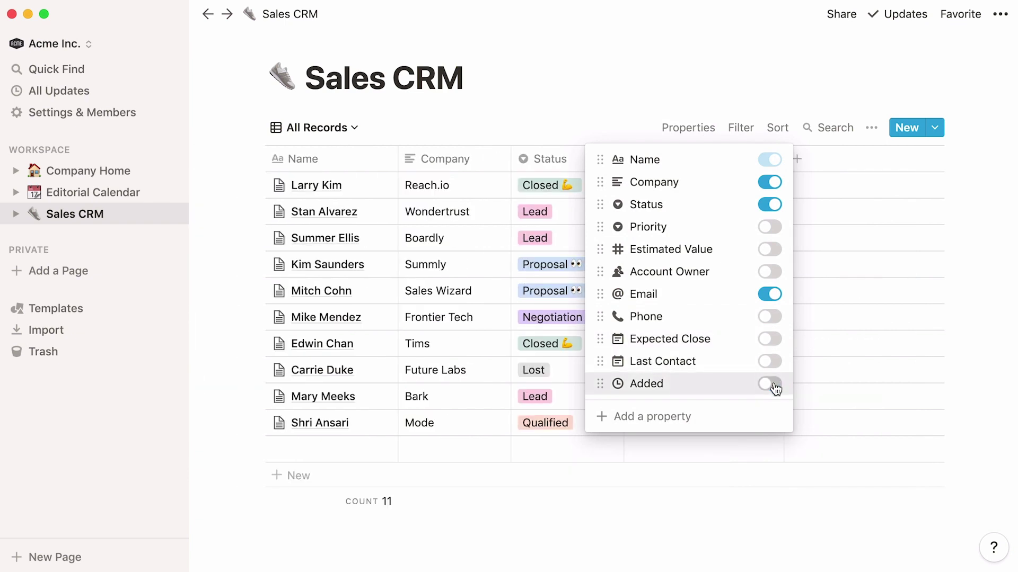
Step: Open the Tips & Tricks for Acme Pros entry from the Editorial Calendar
{"action": "left_click", "coordinate": [147, 195]}
{"action": "left_click", "coordinate": [141, 197]}
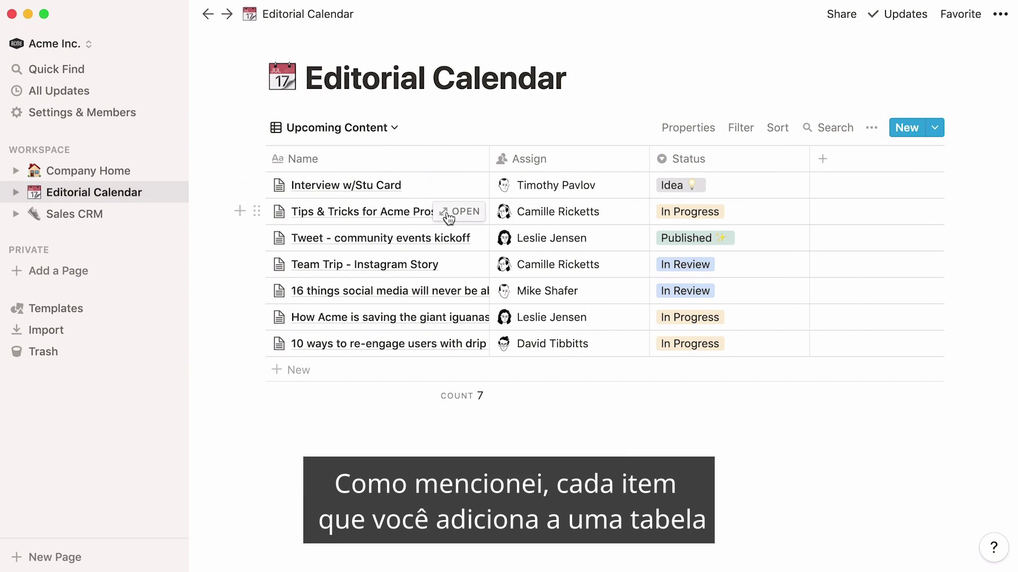
{"action": "left_click", "coordinate": [448, 217]}
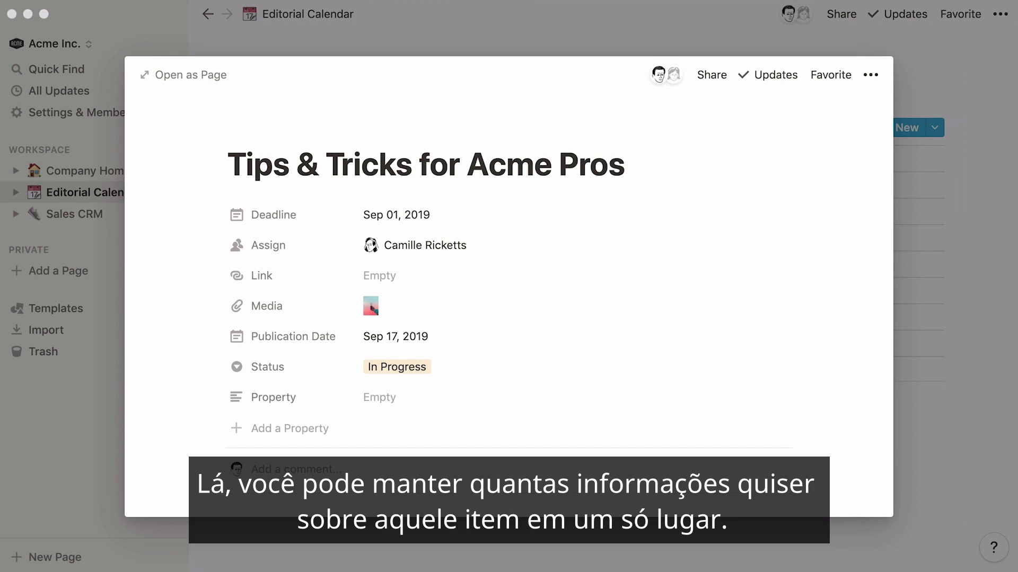
Step: Scroll through the entry's research links, images, interview recording and v1–v3 drafts
{"action": "scroll", "coordinate": [509, 286], "scroll_direction": "down", "scroll_amount": 5}
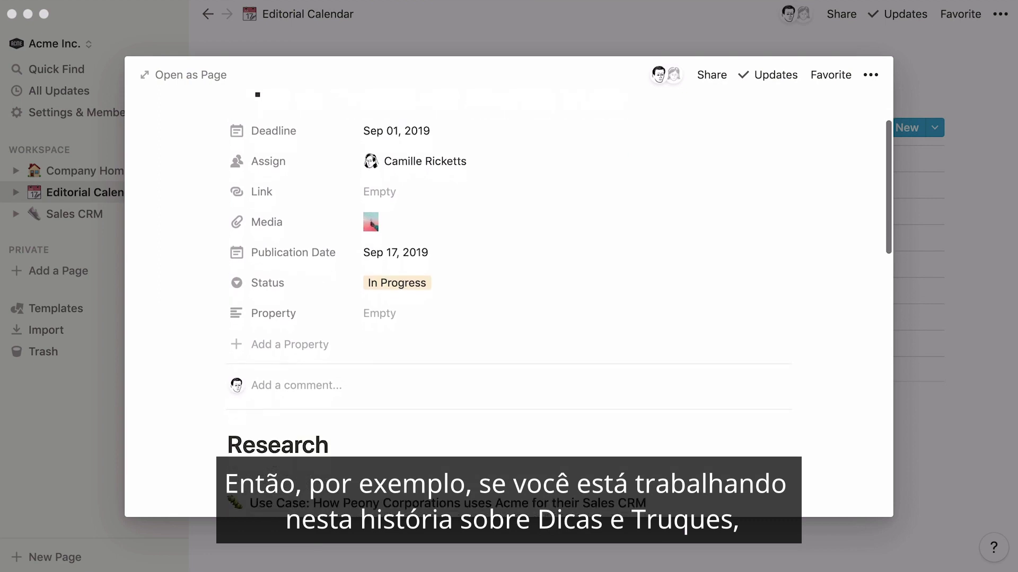
{"action": "scroll", "coordinate": [509, 305], "scroll_direction": "down", "scroll_amount": 5}
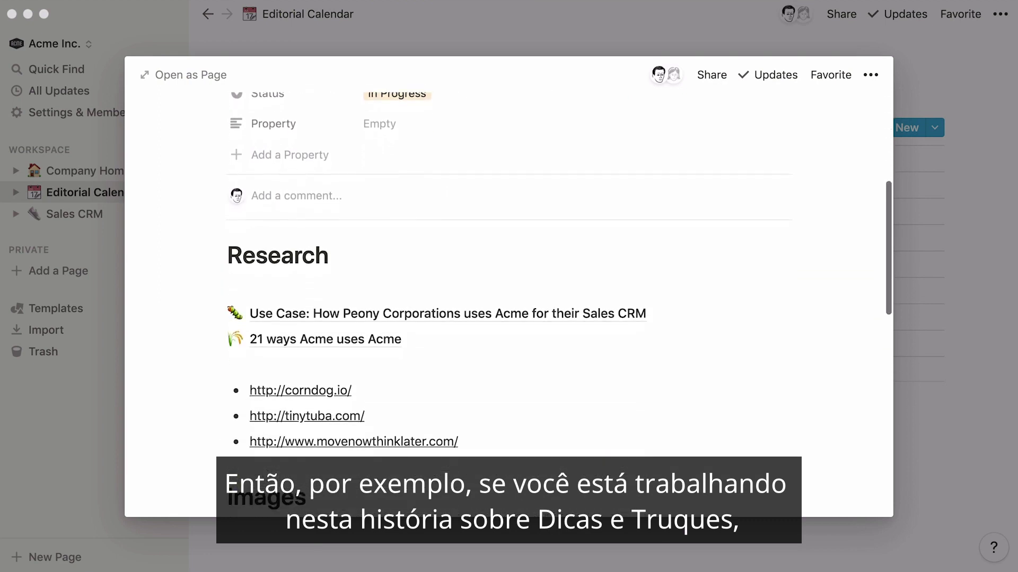
{"action": "scroll", "coordinate": [509, 305], "scroll_direction": "down", "scroll_amount": 4}
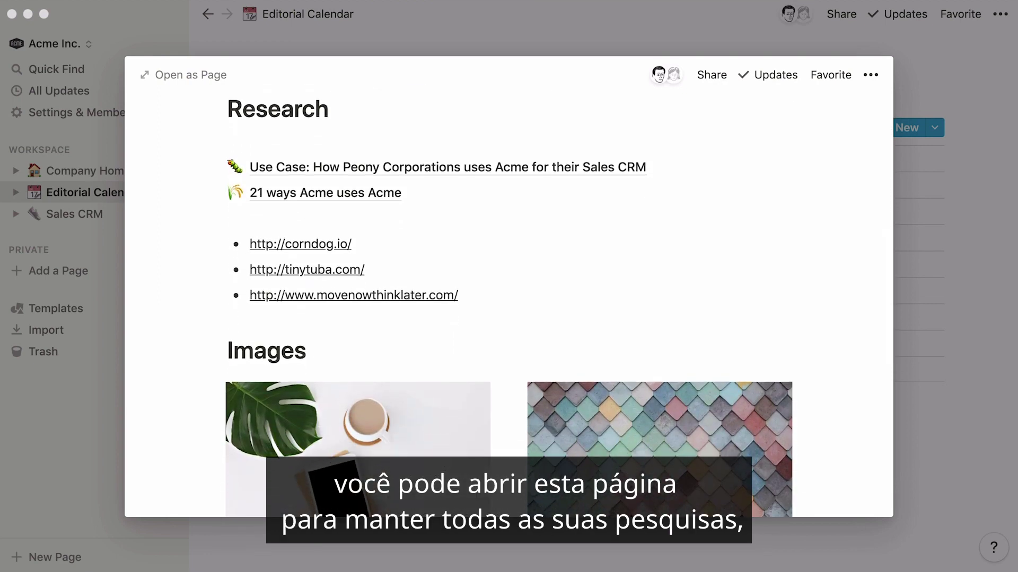
{"action": "scroll", "coordinate": [509, 305], "scroll_direction": "down", "scroll_amount": 5}
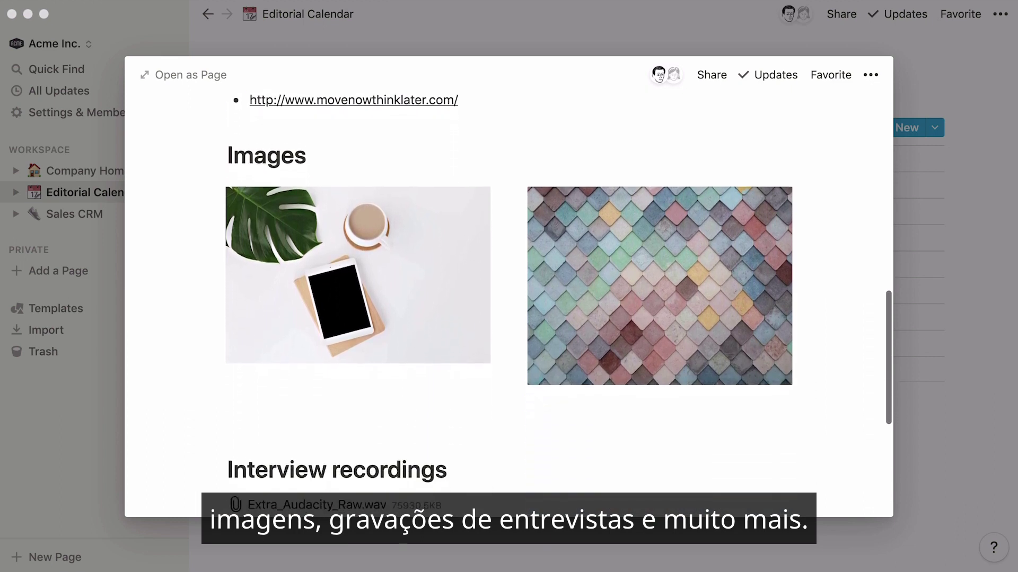
{"action": "scroll", "coordinate": [508, 305], "scroll_direction": "down", "scroll_amount": 4}
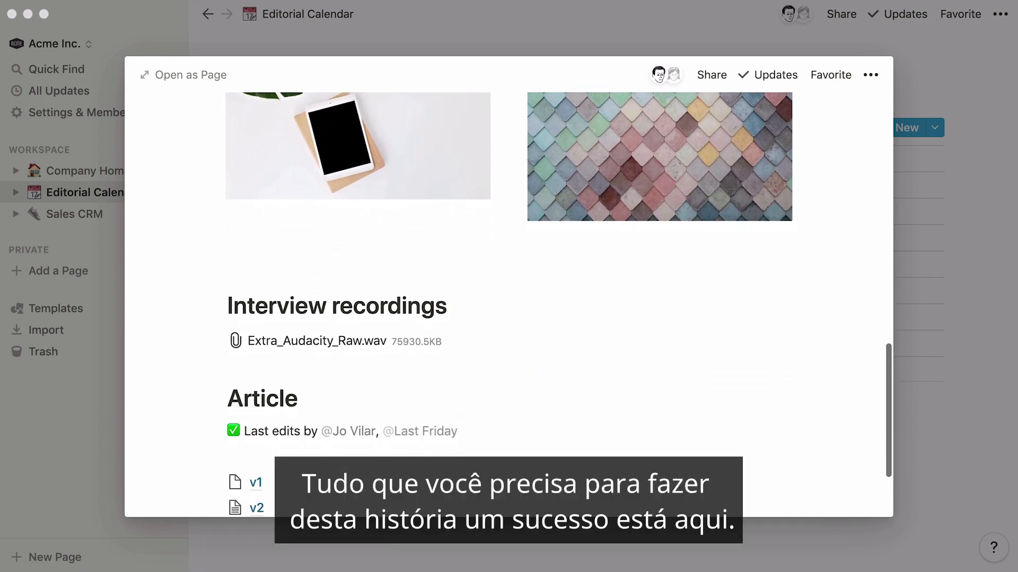
{"action": "scroll", "coordinate": [509, 306], "scroll_direction": "down", "scroll_amount": 2}
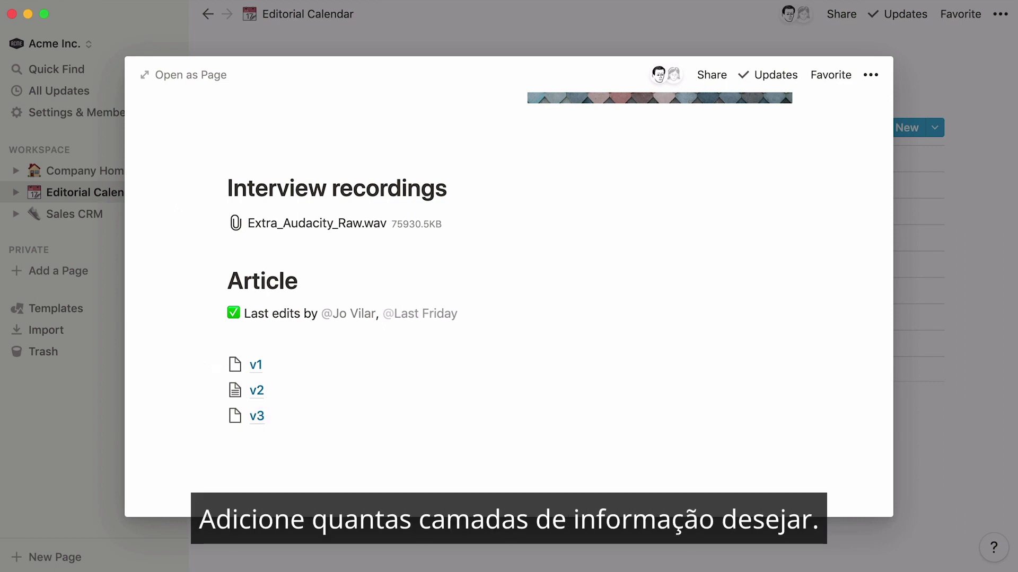
Step: Create a new Board view named By Status in the Sales CRM
{"action": "left_click", "coordinate": [89, 220]}
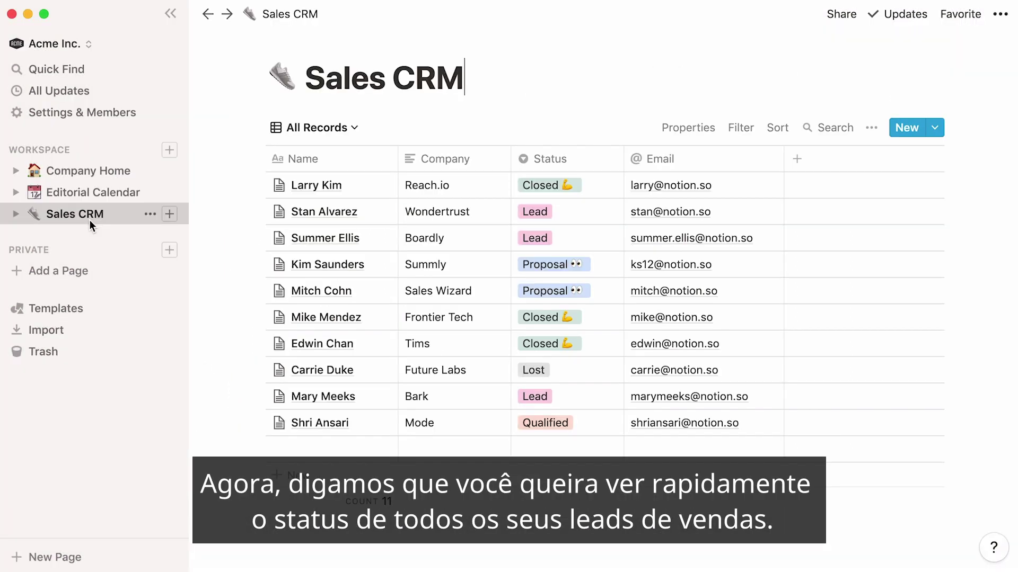
{"action": "left_click", "coordinate": [314, 129]}
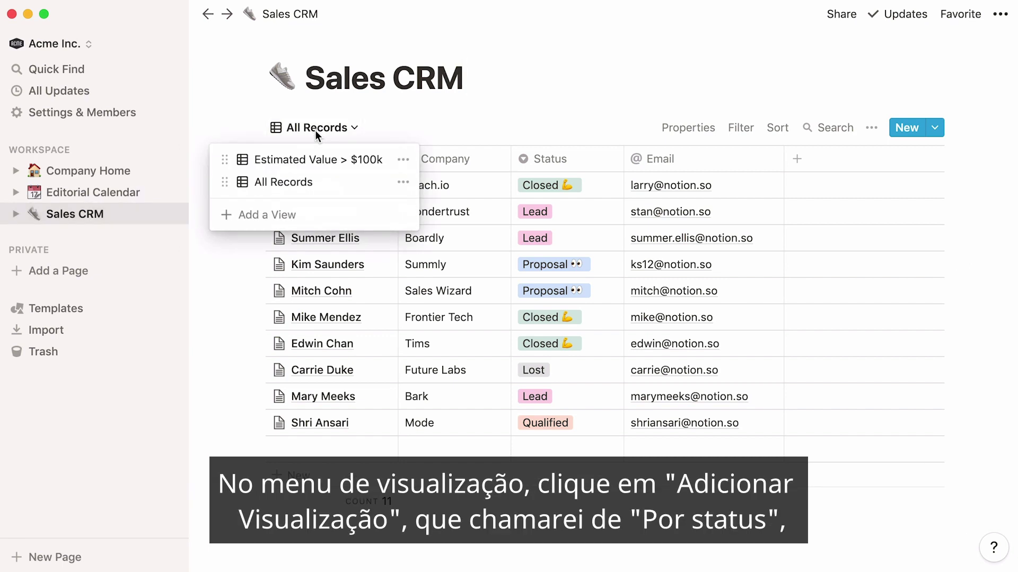
{"action": "left_click", "coordinate": [321, 215]}
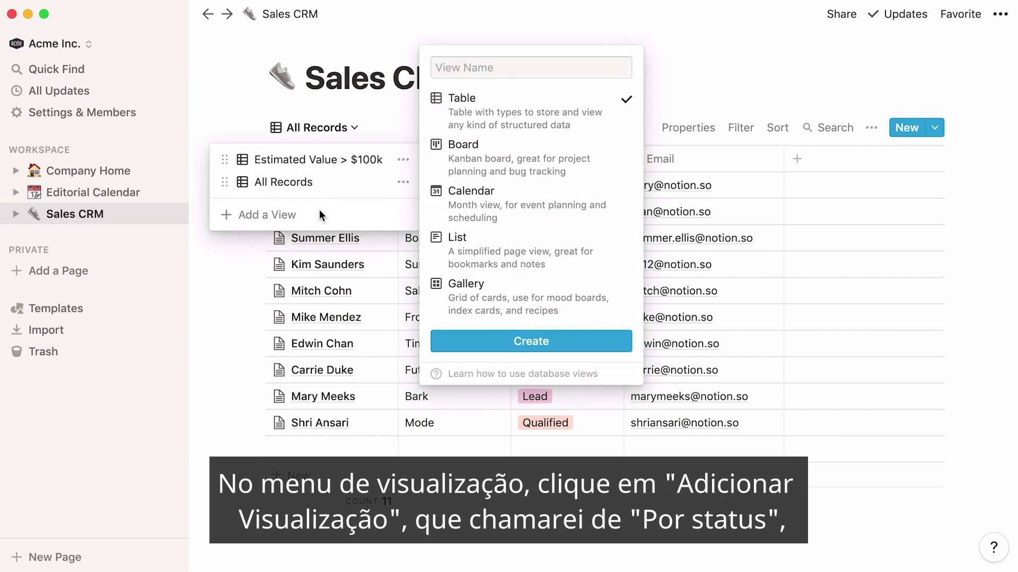
{"action": "type", "text": "By Status"}
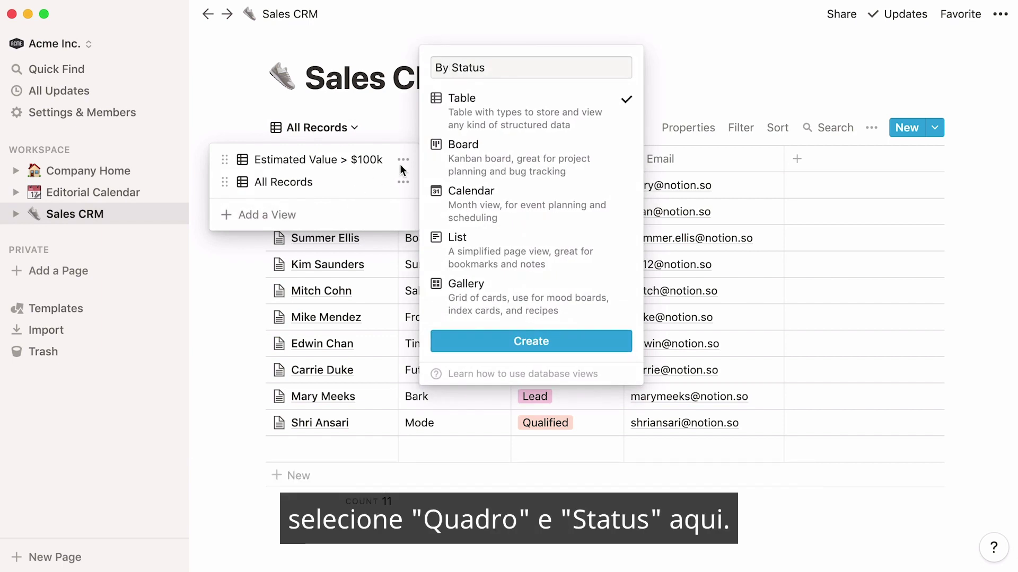
{"action": "left_click", "coordinate": [461, 151]}
{"action": "key", "text": "Return"}
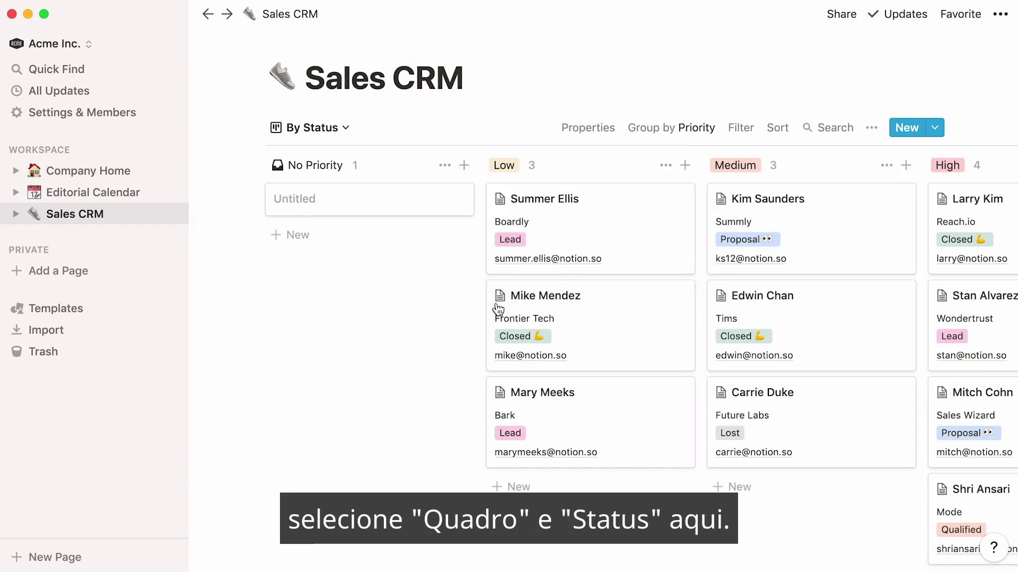
{"action": "left_click", "coordinate": [699, 132]}
{"action": "left_click", "coordinate": [706, 179]}
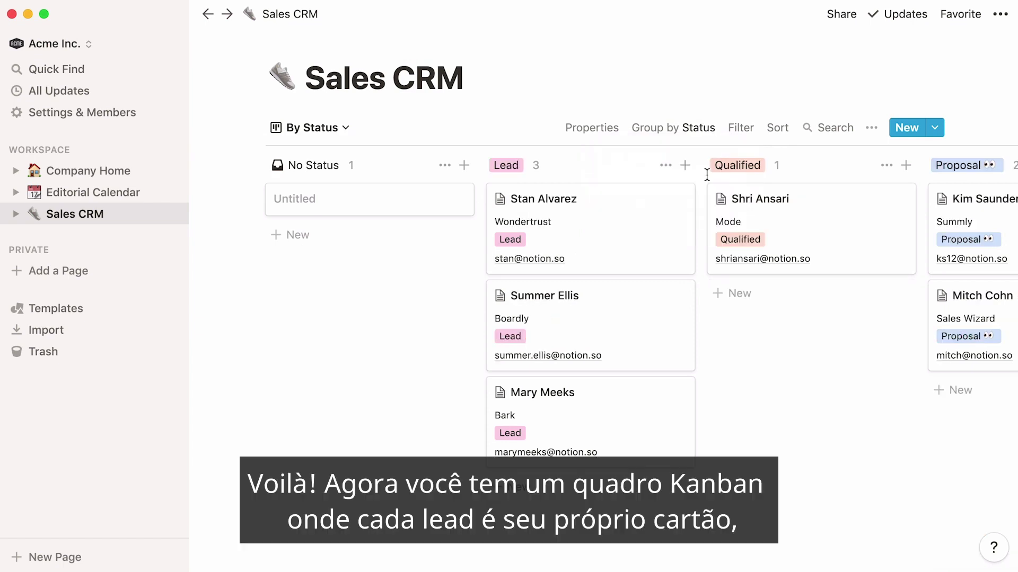
{"action": "scroll", "coordinate": [771, 75], "scroll_direction": "right", "scroll_amount": 5}
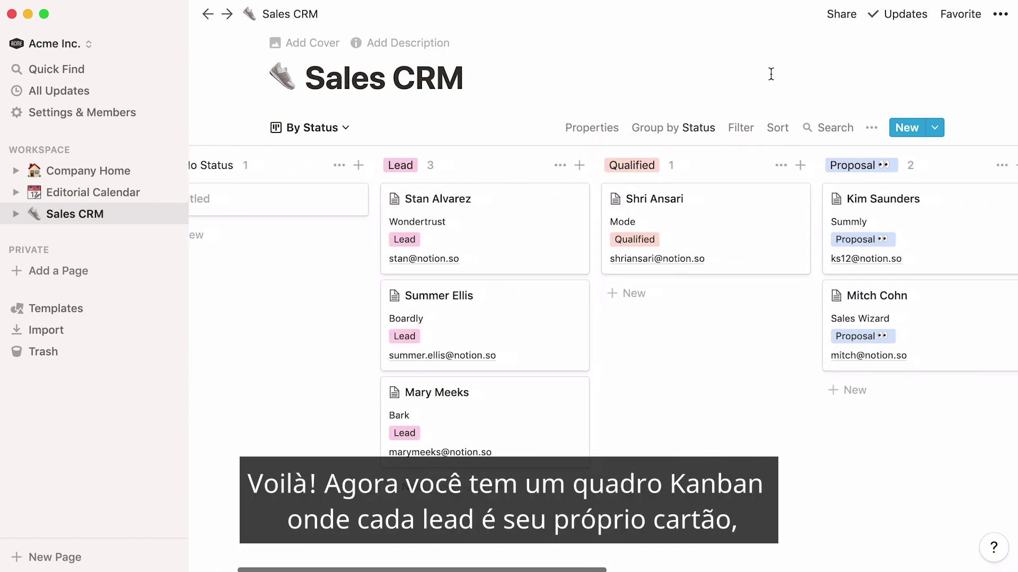
{"action": "scroll", "coordinate": [772, 75], "scroll_direction": "right", "scroll_amount": 5}
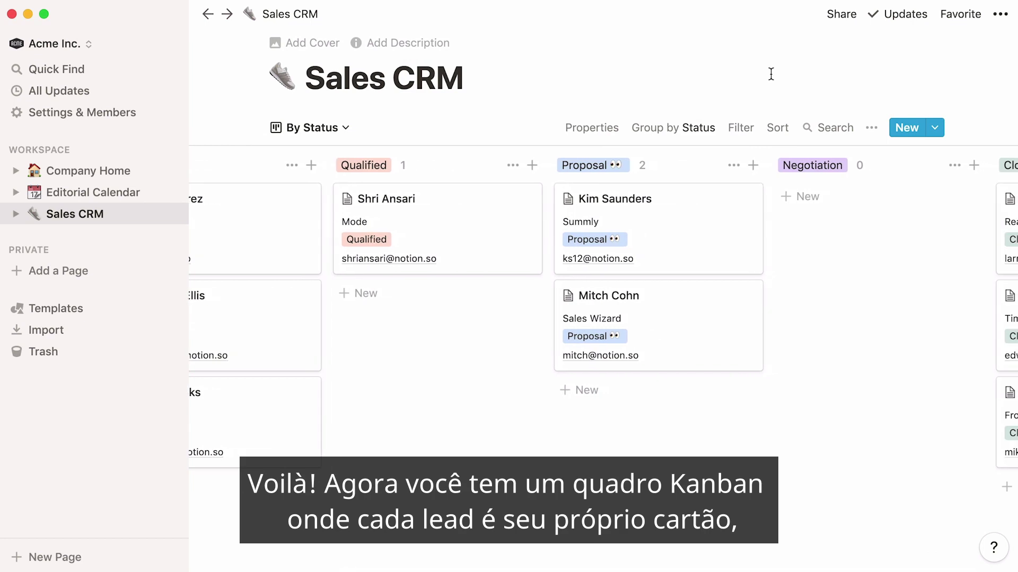
{"action": "scroll", "coordinate": [771, 74], "scroll_direction": "right", "scroll_amount": 3}
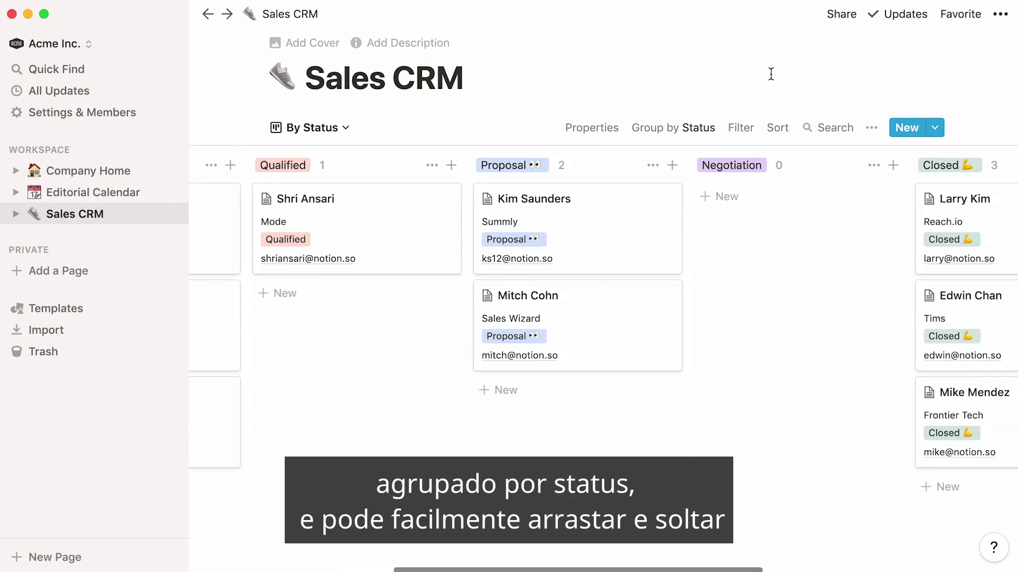
{"action": "left_click_drag", "start_coordinate": [649, 311], "coordinate": [752, 224]}
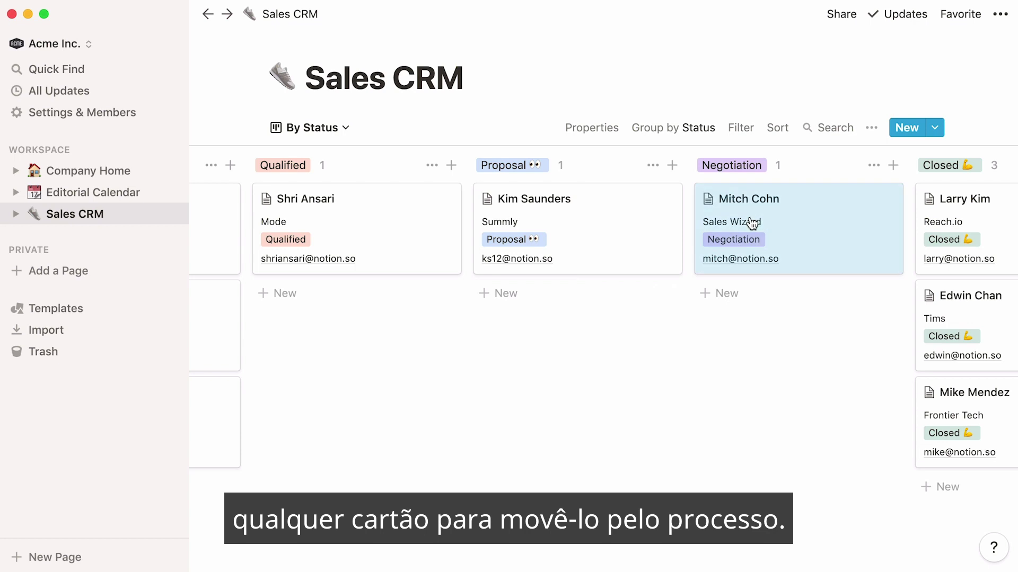
Step: View the Estimated Value > $100k view, then create a High Priority table view
{"action": "left_click", "coordinate": [345, 129]}
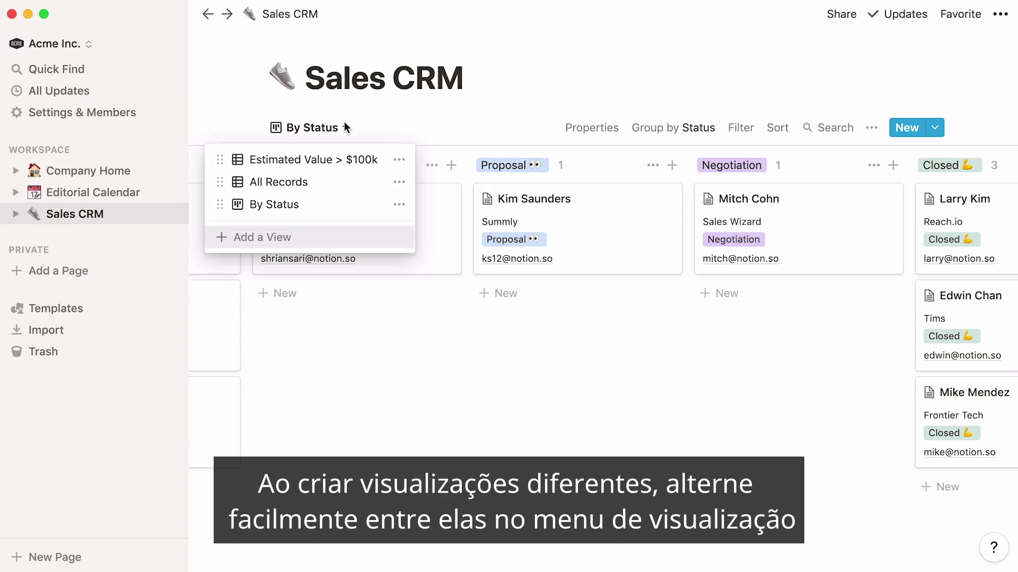
{"action": "left_click", "coordinate": [373, 155]}
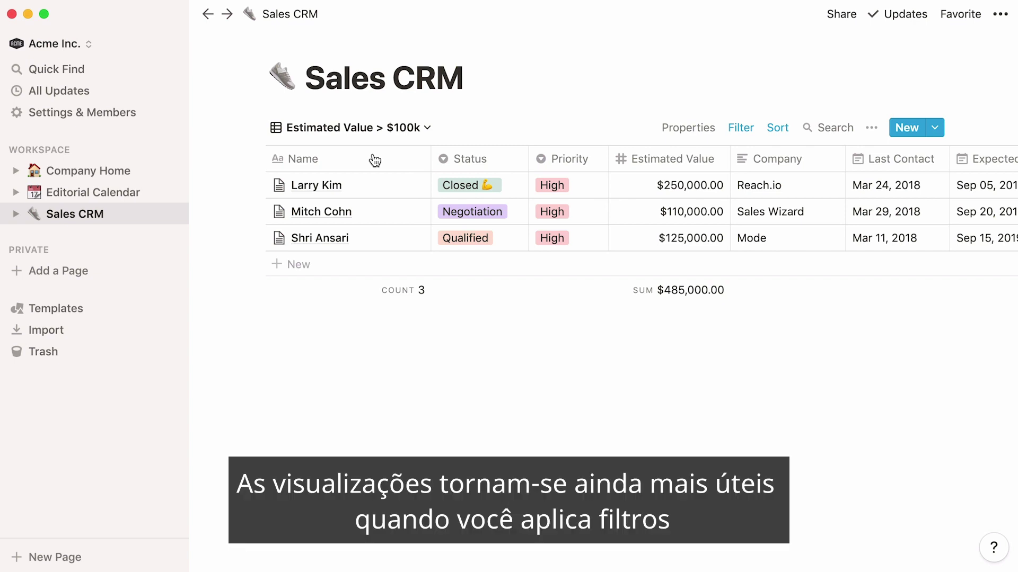
{"action": "left_click", "coordinate": [419, 129]}
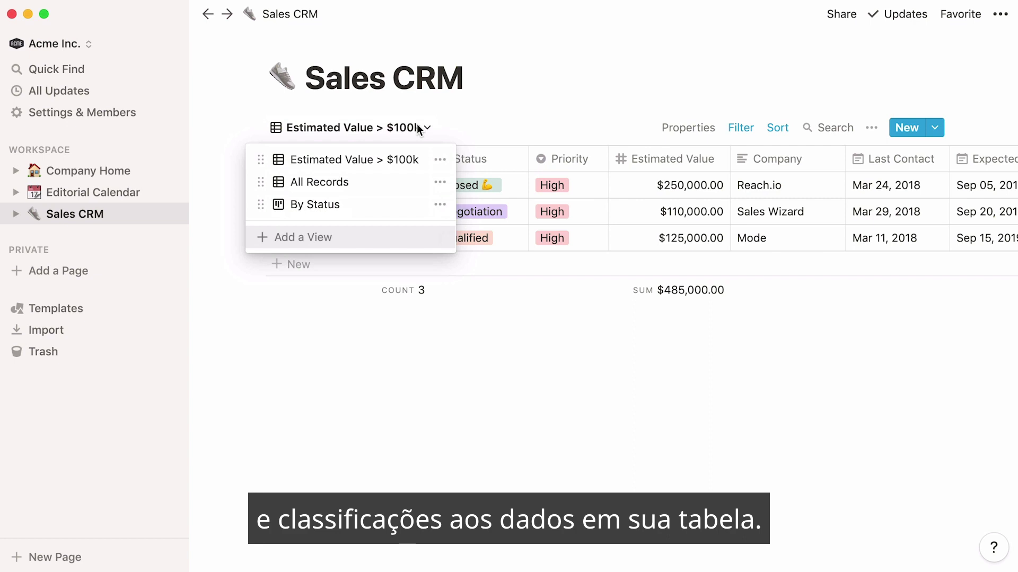
{"action": "left_click", "coordinate": [395, 239]}
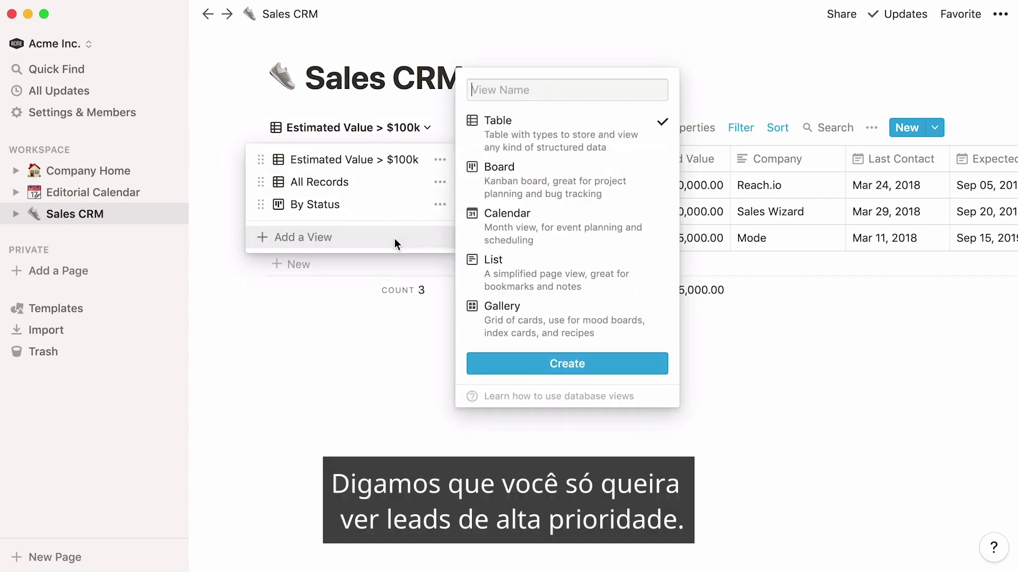
{"action": "type", "text": "High Priority"}
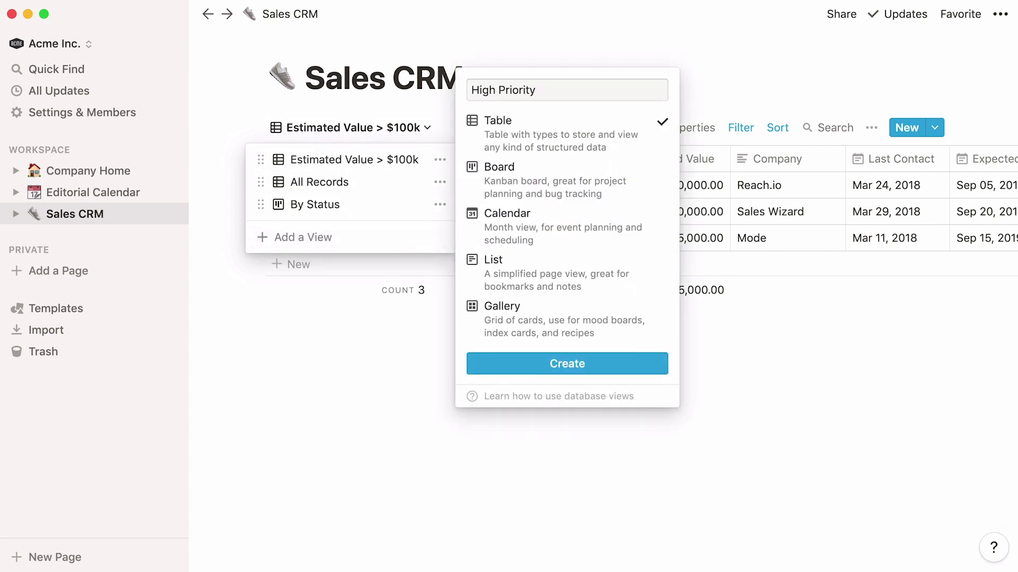
{"action": "left_click", "coordinate": [485, 373]}
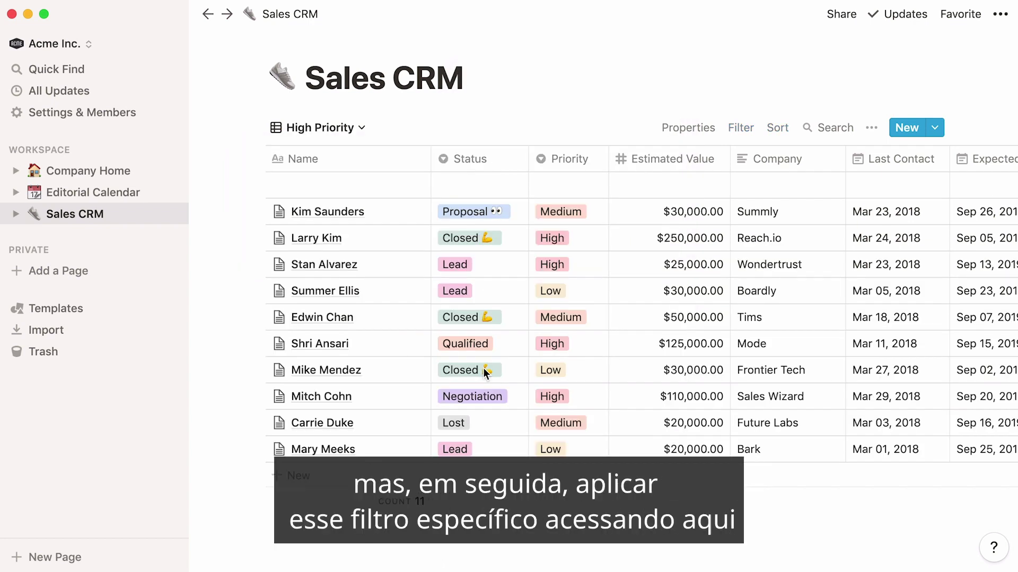
Step: Filter the High Priority view to Priority is High
{"action": "left_click", "coordinate": [741, 129]}
{"action": "left_click", "coordinate": [698, 260]}
{"action": "left_click", "coordinate": [682, 166]}
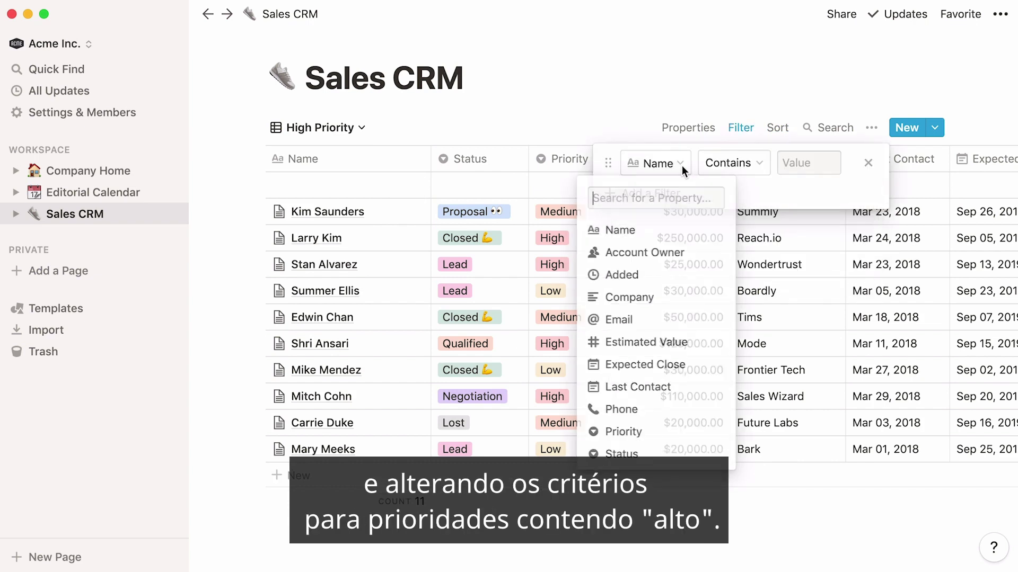
{"action": "left_click", "coordinate": [686, 433]}
{"action": "left_click", "coordinate": [838, 168]}
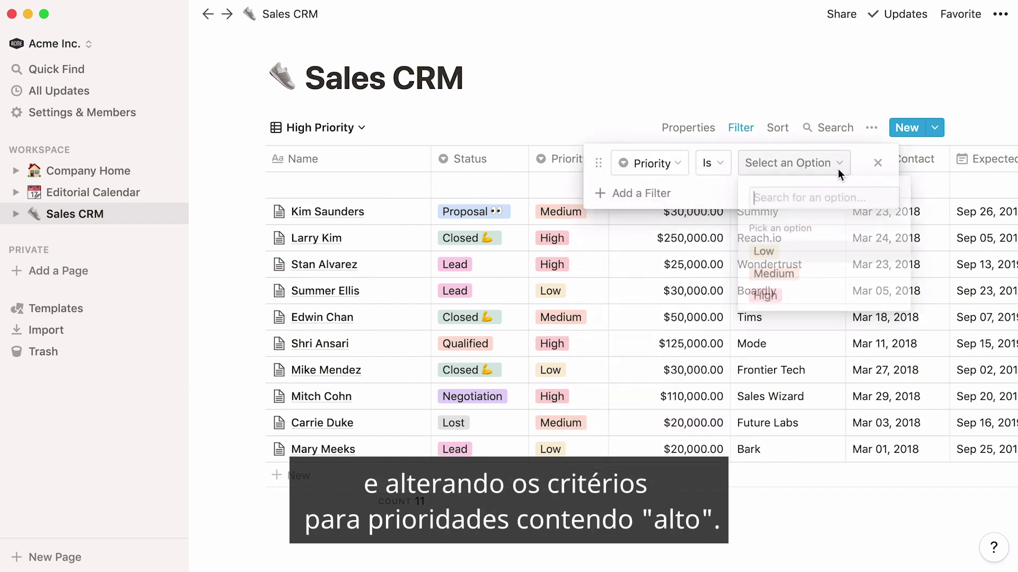
{"action": "left_click", "coordinate": [848, 297]}
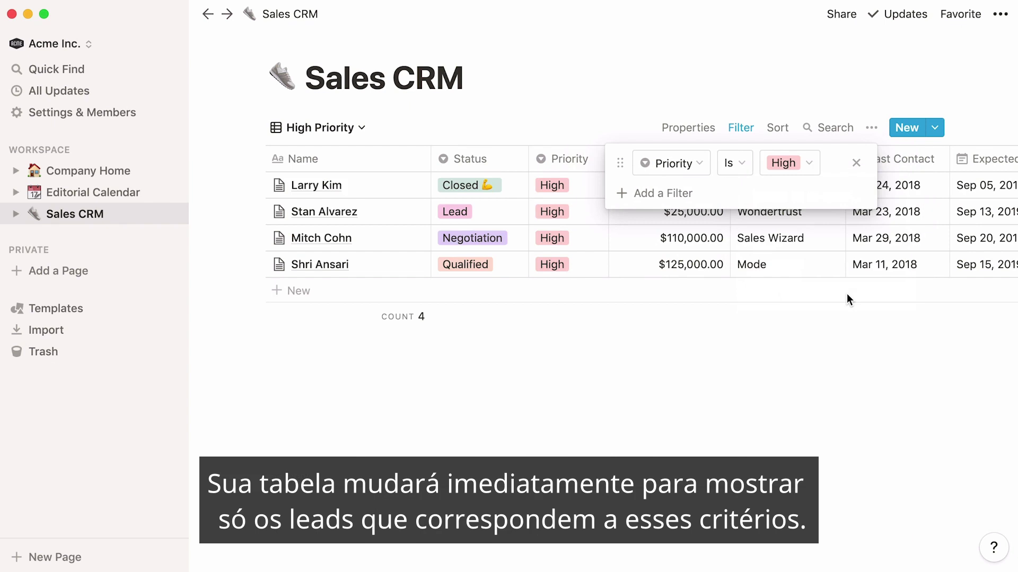
{"action": "left_click", "coordinate": [376, 394]}
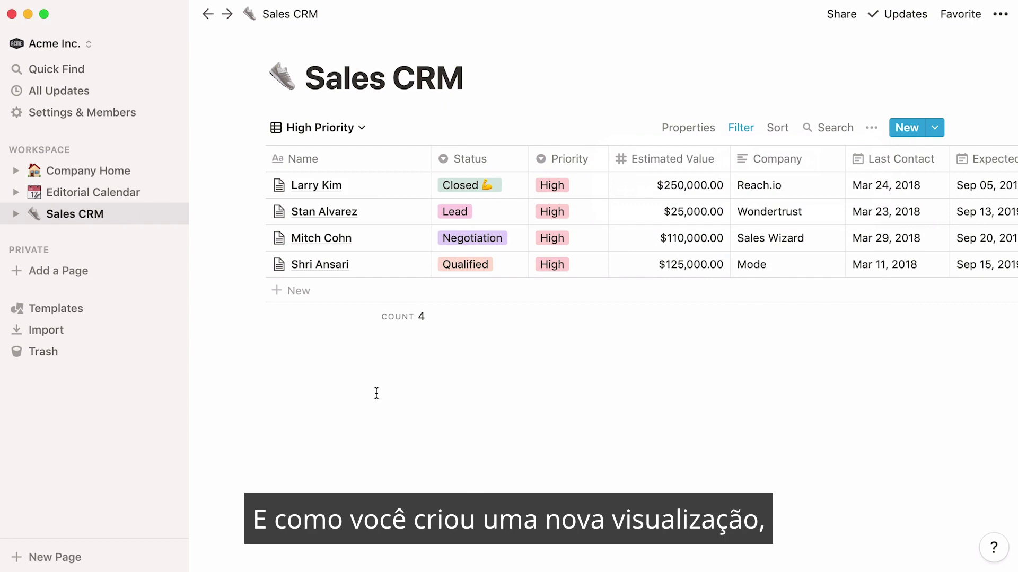
Step: Switch to the All Records view, then back to High Priority
{"action": "left_click", "coordinate": [364, 129]}
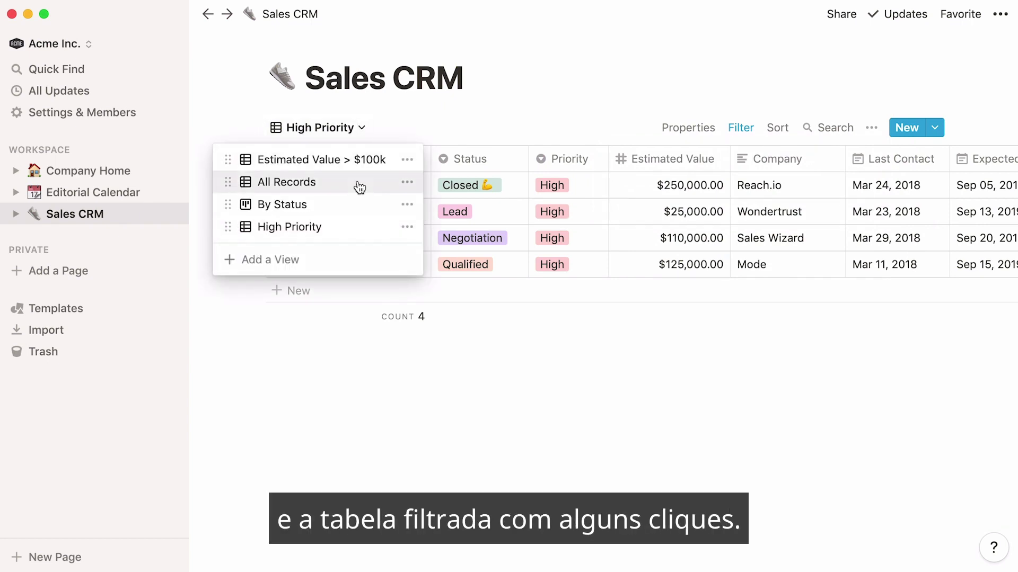
{"action": "left_click", "coordinate": [359, 180]}
{"action": "left_click", "coordinate": [354, 134]}
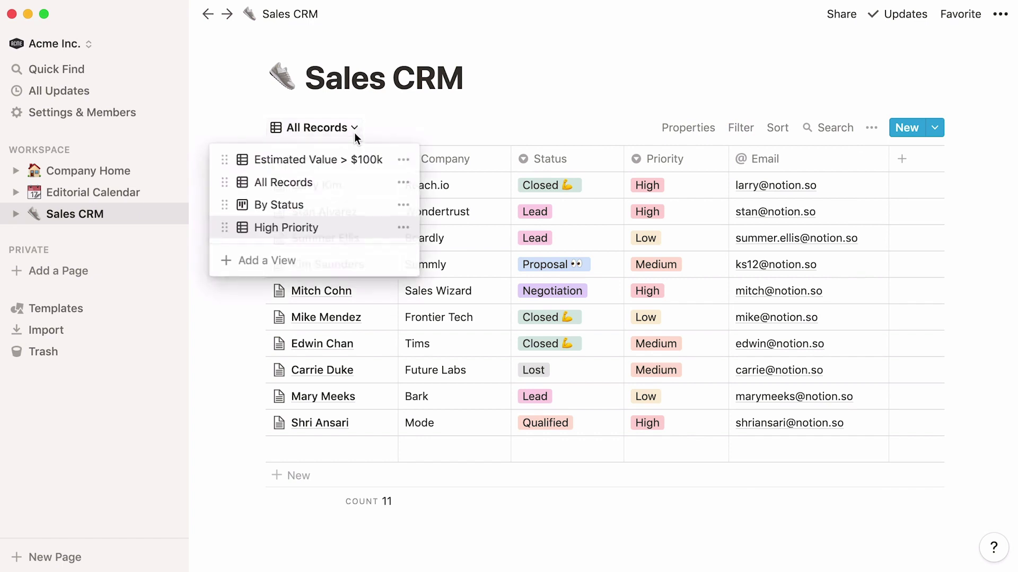
{"action": "left_click", "coordinate": [373, 229]}
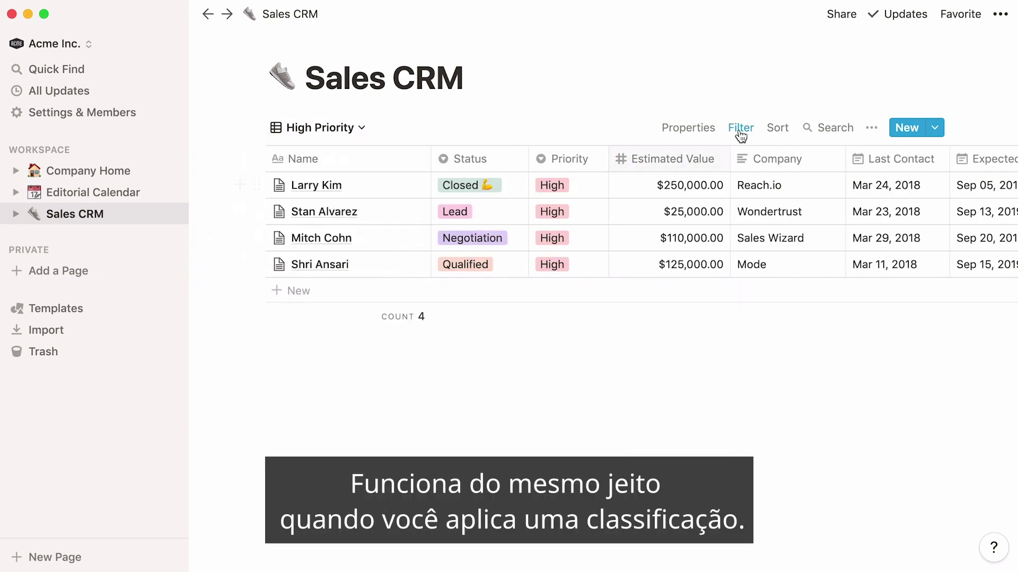
Step: Add a sort on Estimated Value, Descending
{"action": "left_click", "coordinate": [773, 128]}
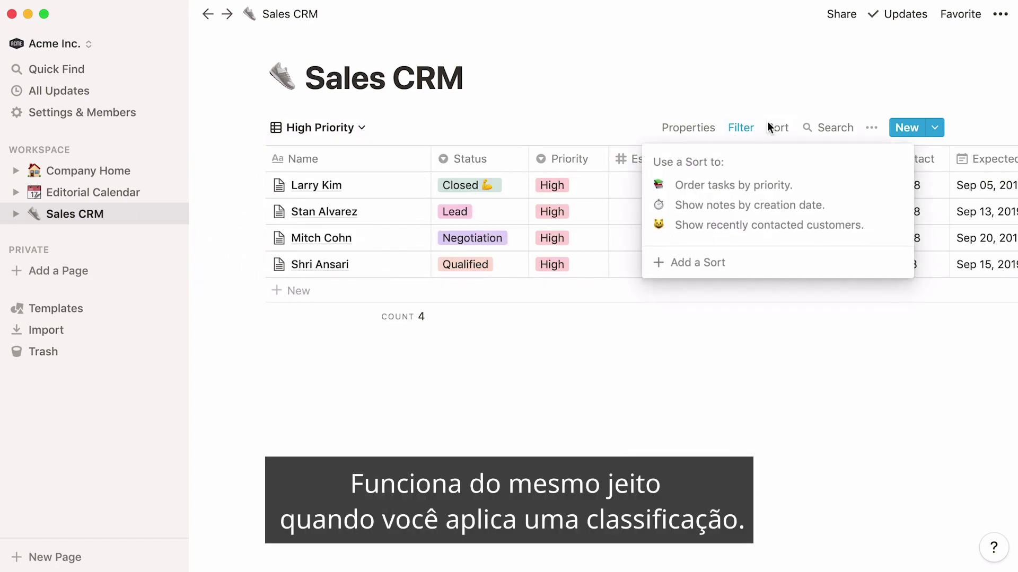
{"action": "left_click", "coordinate": [759, 261]}
{"action": "left_click", "coordinate": [729, 342]}
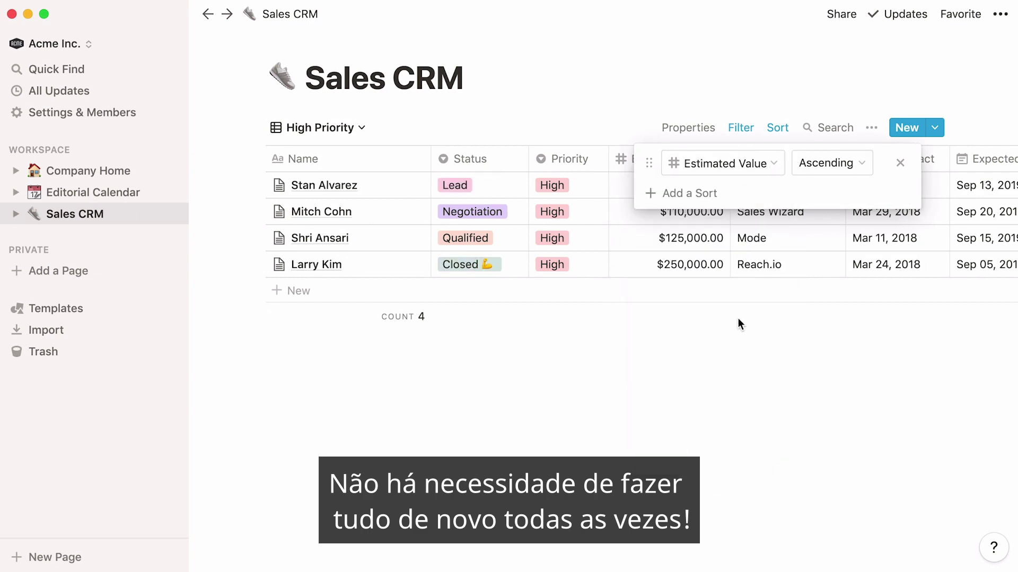
{"action": "left_click", "coordinate": [856, 175]}
{"action": "left_click", "coordinate": [859, 212]}
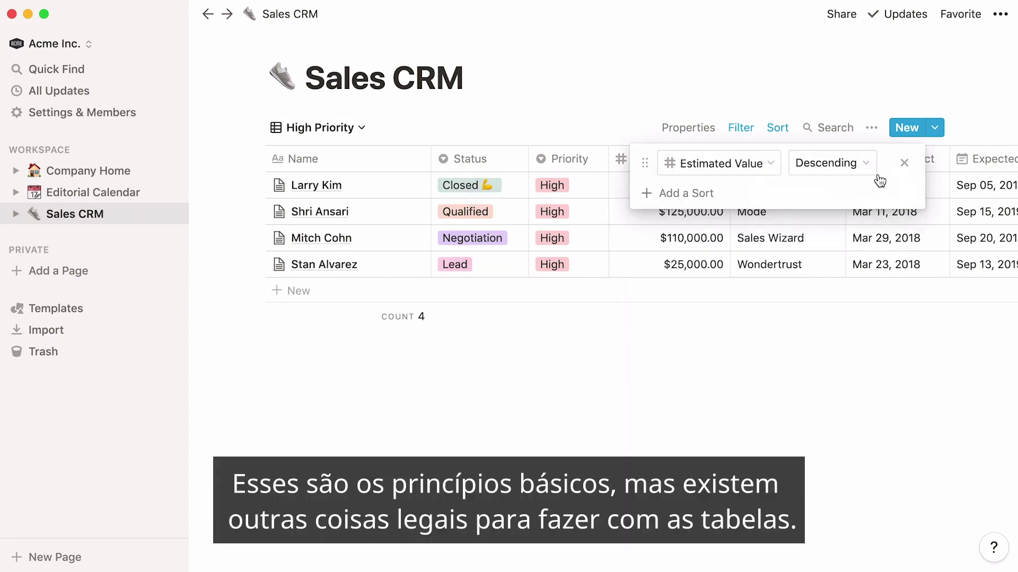
{"action": "left_click", "coordinate": [933, 80]}
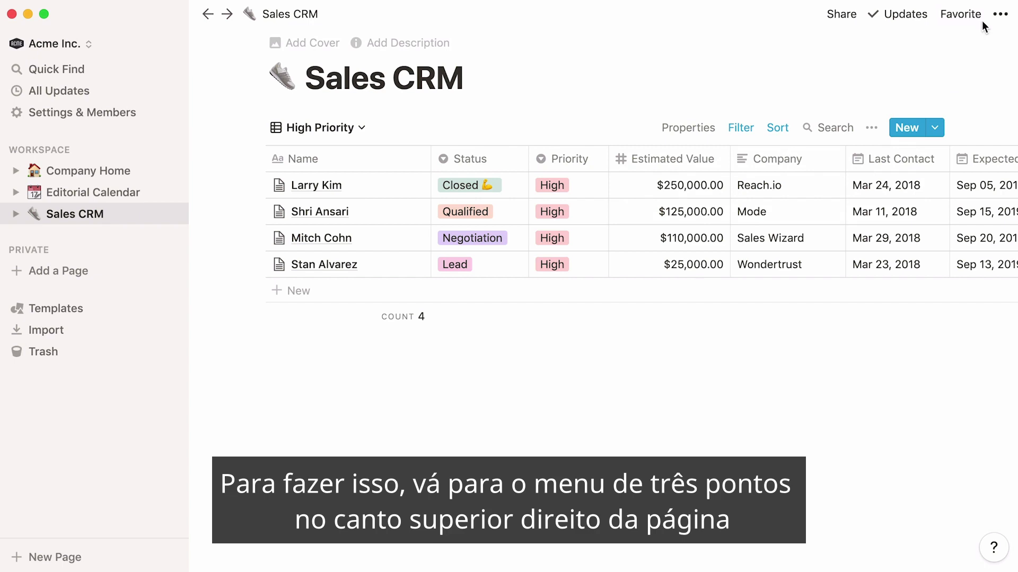
Step: Check the page options menu, then open the Editorial Calendar page
{"action": "left_click", "coordinate": [999, 15]}
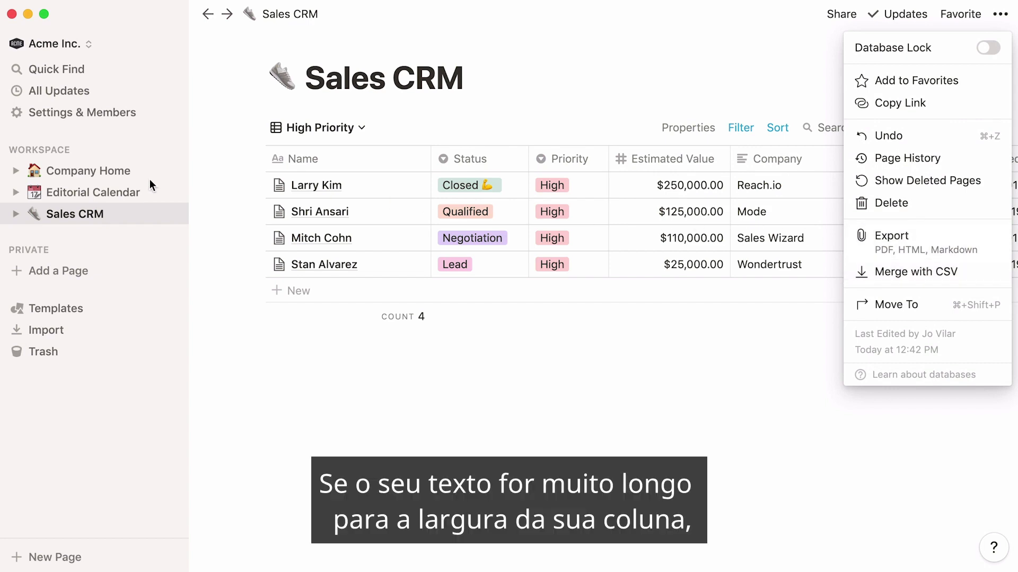
{"action": "left_click", "coordinate": [140, 191]}
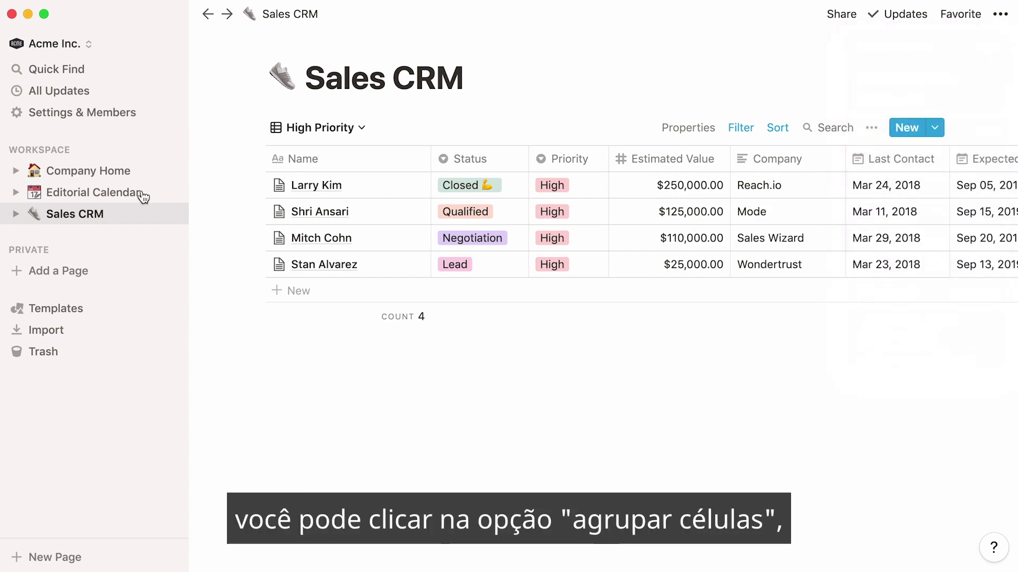
{"action": "left_click", "coordinate": [140, 191]}
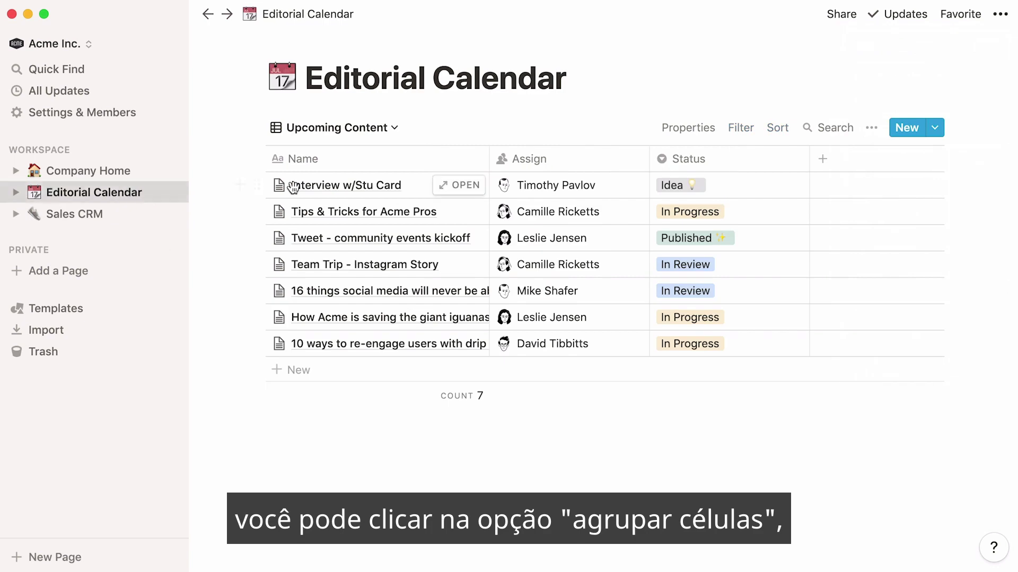
Step: Turn on Wrap Cells for the Editorial Calendar table and return to Sales CRM
{"action": "left_click", "coordinate": [871, 128]}
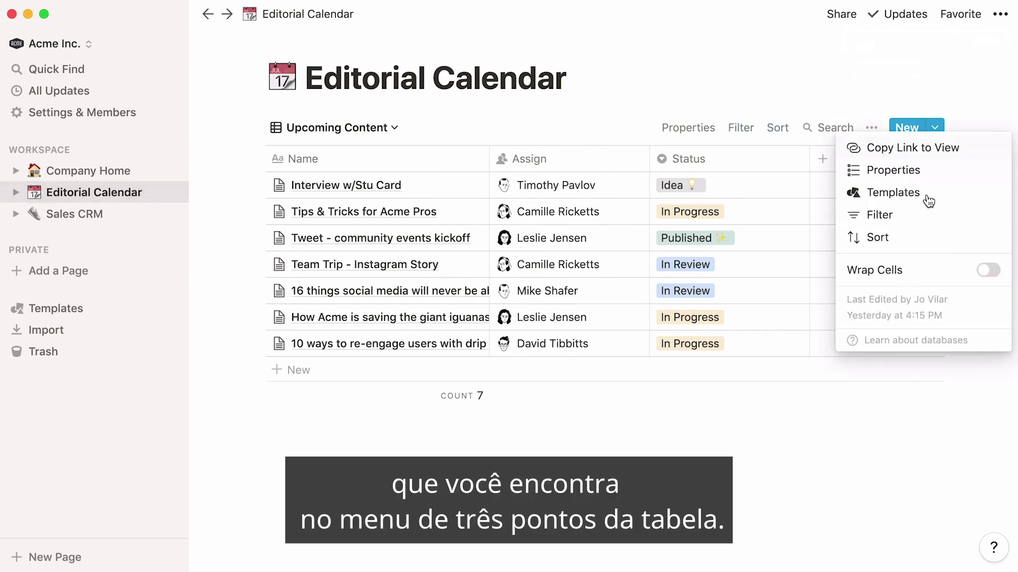
{"action": "left_click", "coordinate": [987, 270]}
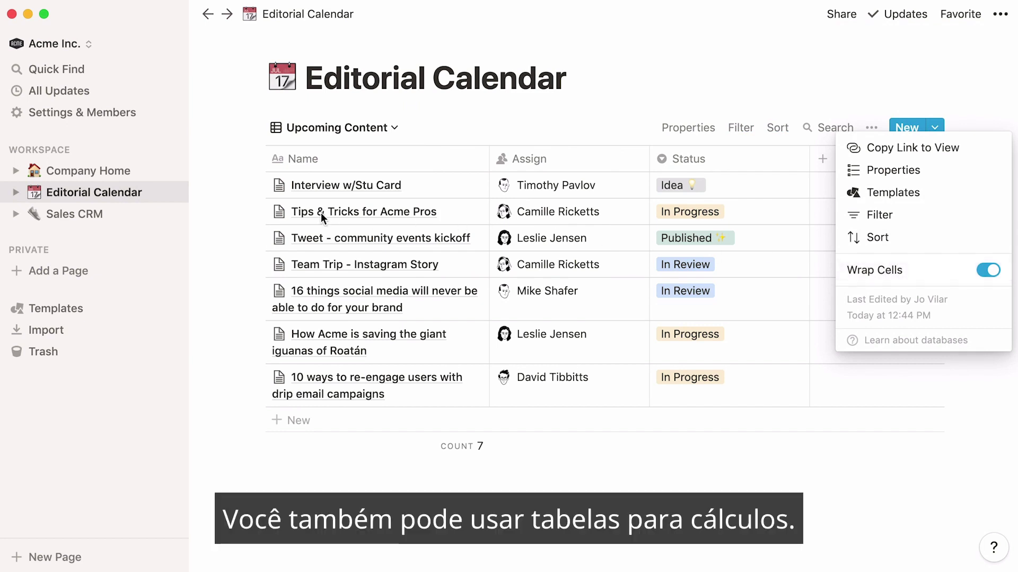
{"action": "left_click", "coordinate": [155, 209]}
{"action": "left_click", "coordinate": [156, 214]}
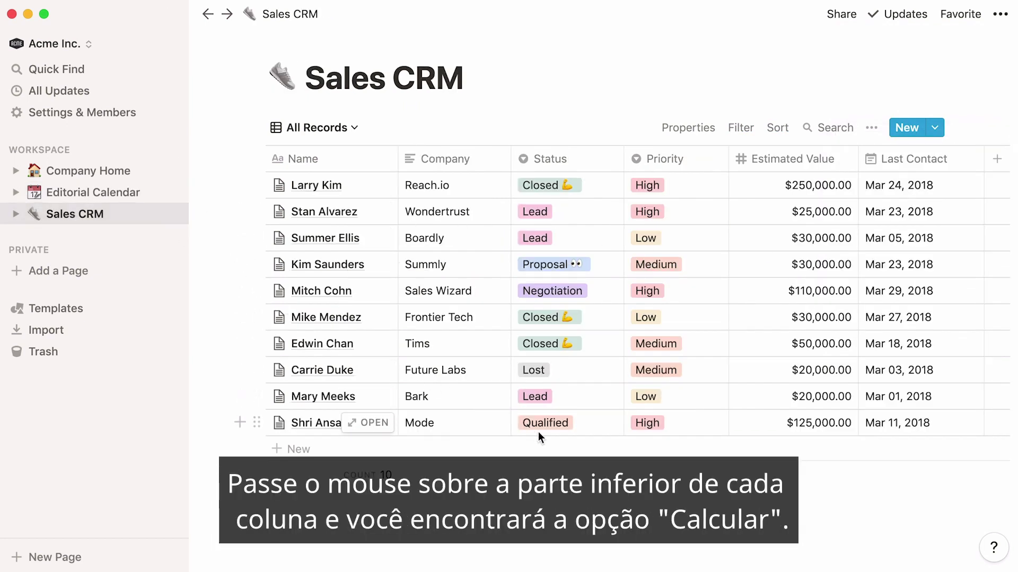
Step: Set footer calculations: Average under Estimated Value ($69,000.00) and Date Range under Last Contact
{"action": "mouse_move", "coordinate": [607, 472]}
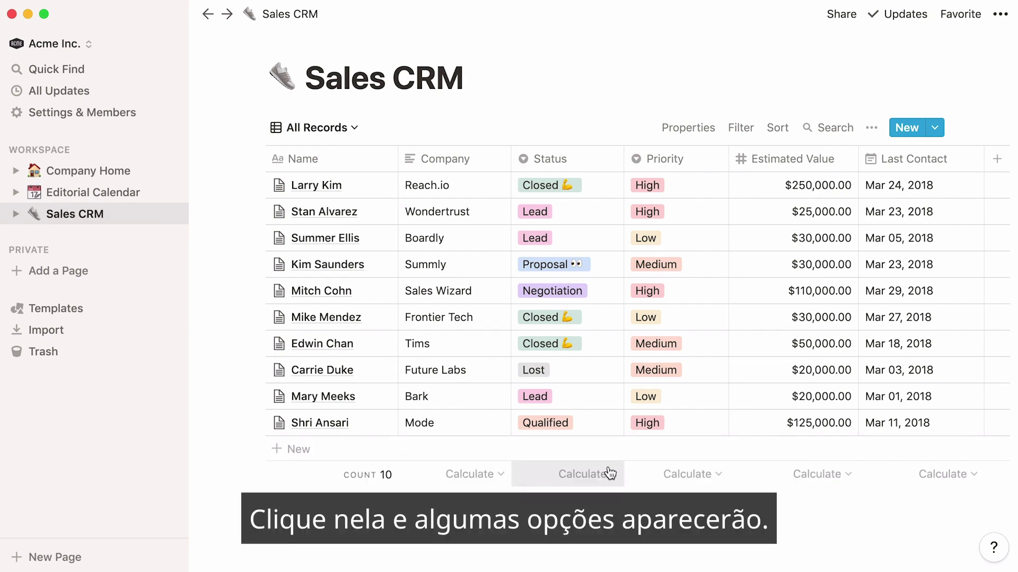
{"action": "left_click", "coordinate": [609, 473]}
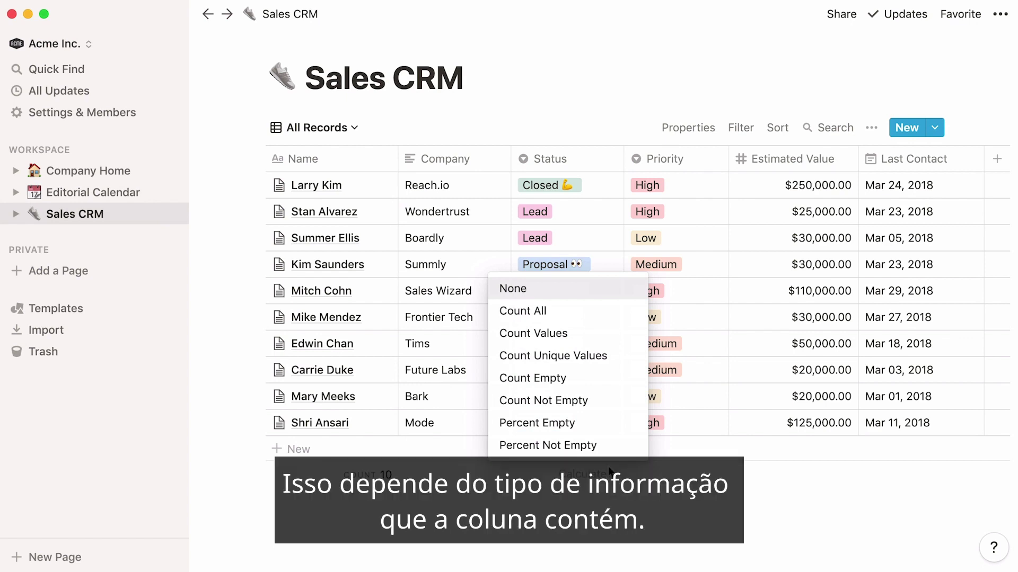
{"action": "left_click", "coordinate": [608, 472]}
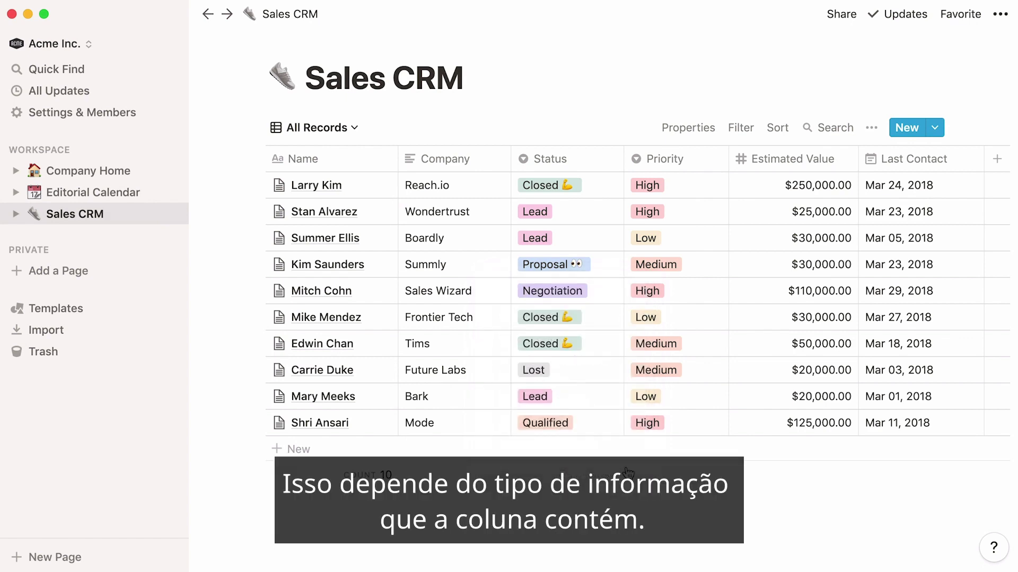
{"action": "left_click", "coordinate": [821, 473]}
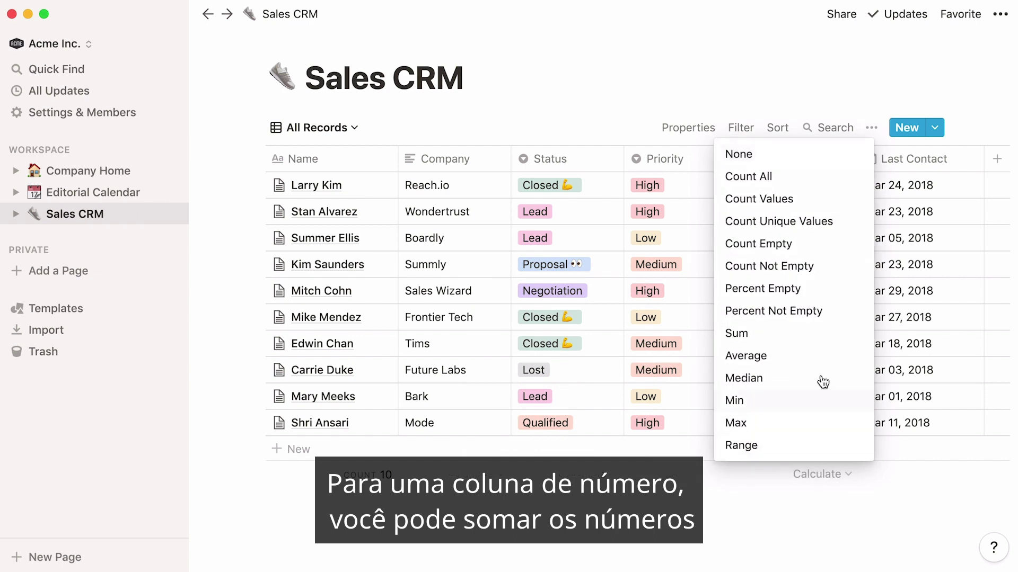
{"action": "left_click", "coordinate": [825, 334]}
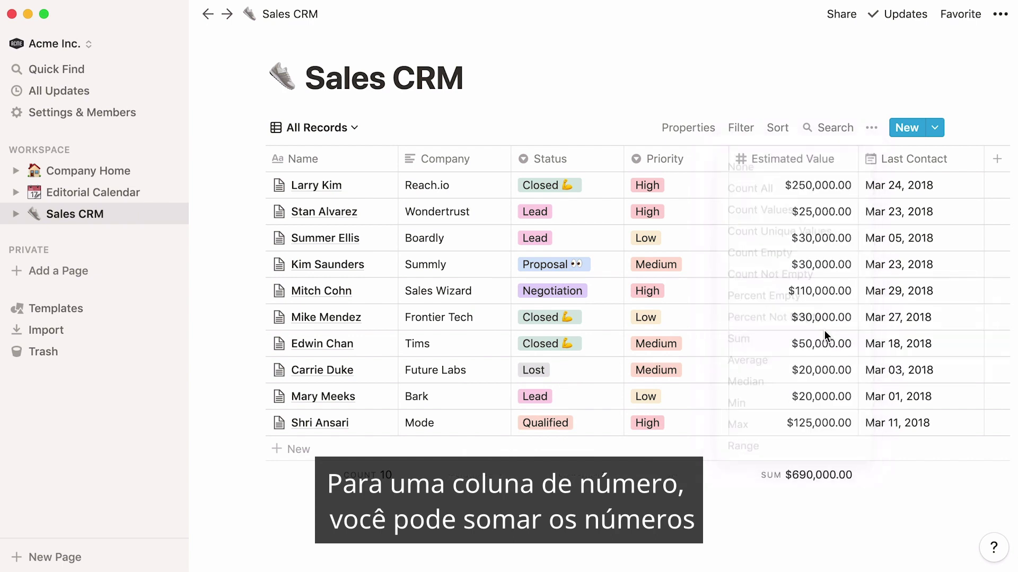
{"action": "left_click", "coordinate": [832, 480]}
{"action": "left_click", "coordinate": [829, 367]}
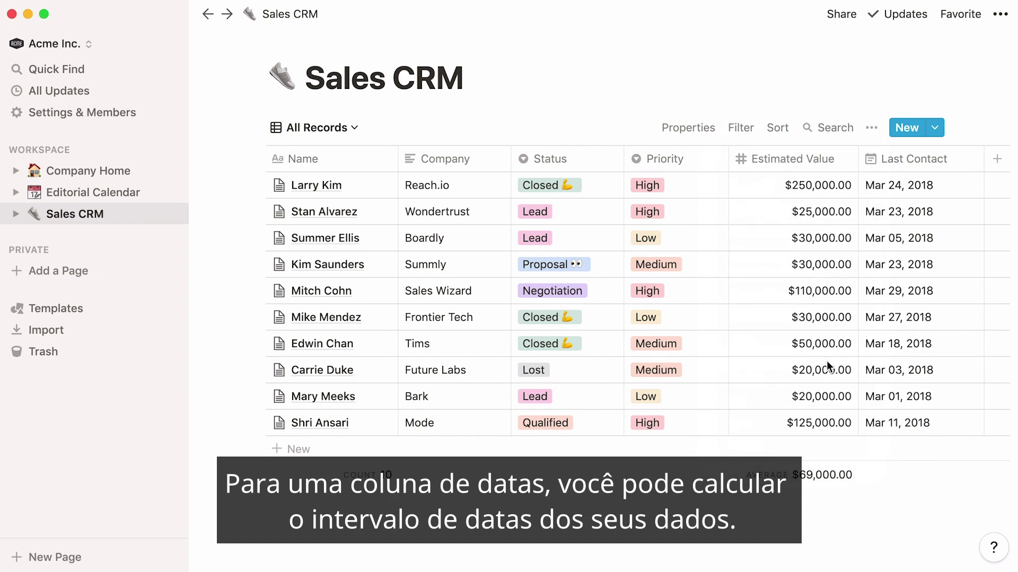
{"action": "left_click", "coordinate": [916, 472]}
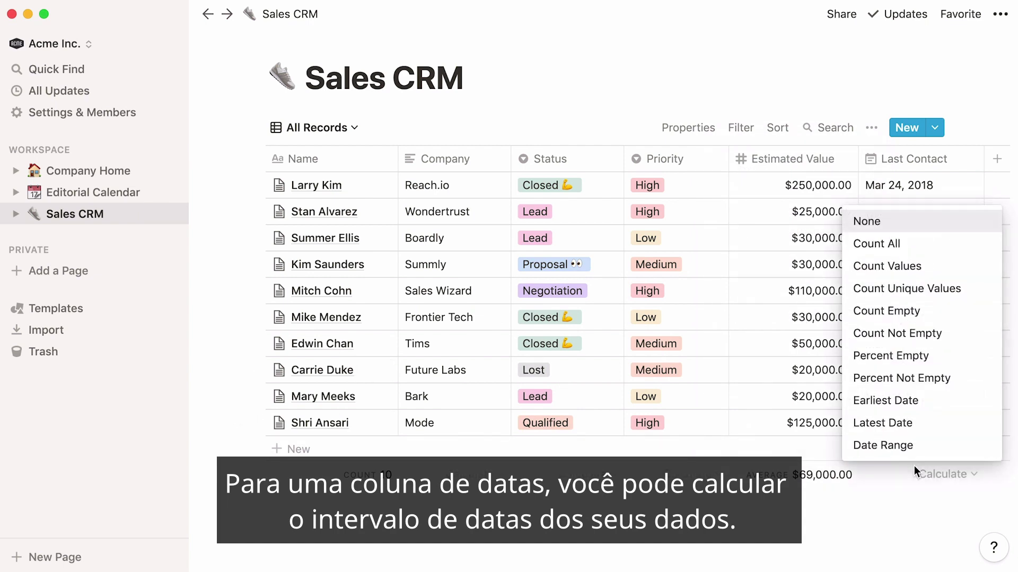